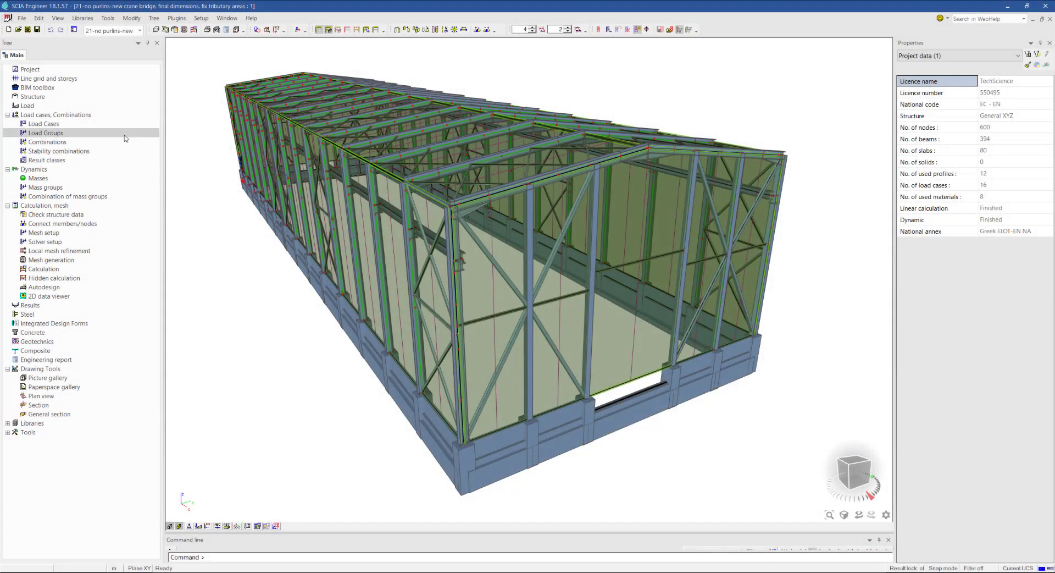
Run a modal analysis of the steel hall model, accepting the layers prompt and the success message
{"action": "left_click", "coordinate": [194, 31]}
{"action": "left_click", "coordinate": [474, 237]}
{"action": "left_click", "coordinate": [489, 390]}
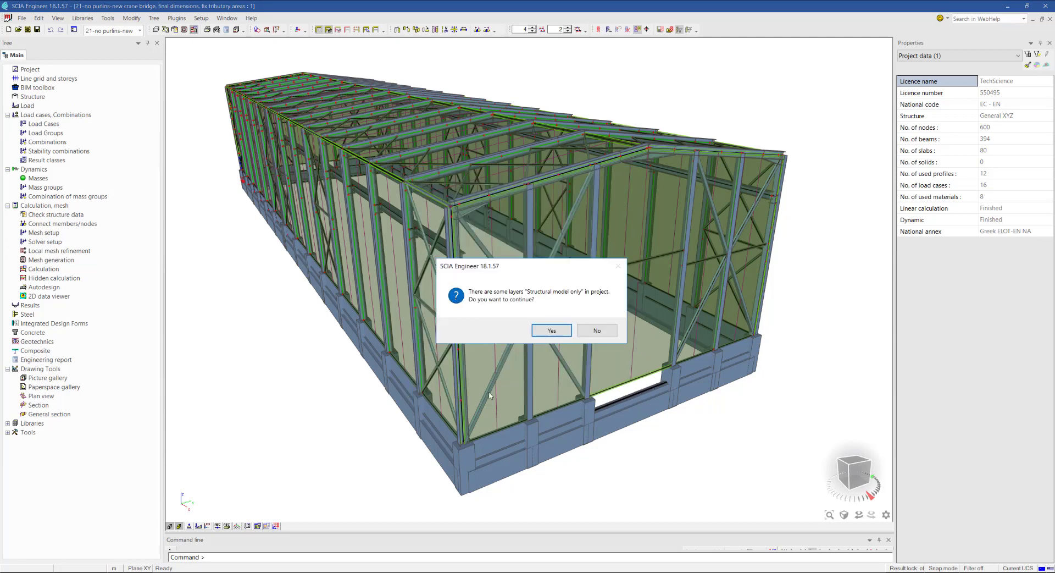
{"action": "left_click", "coordinate": [550, 329]}
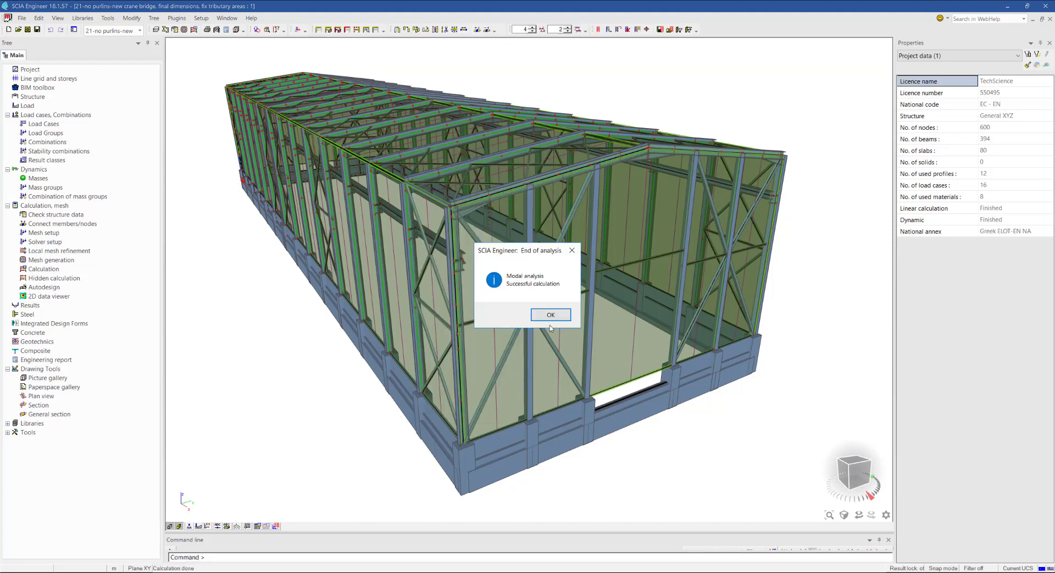
{"action": "left_click", "coordinate": [551, 315]}
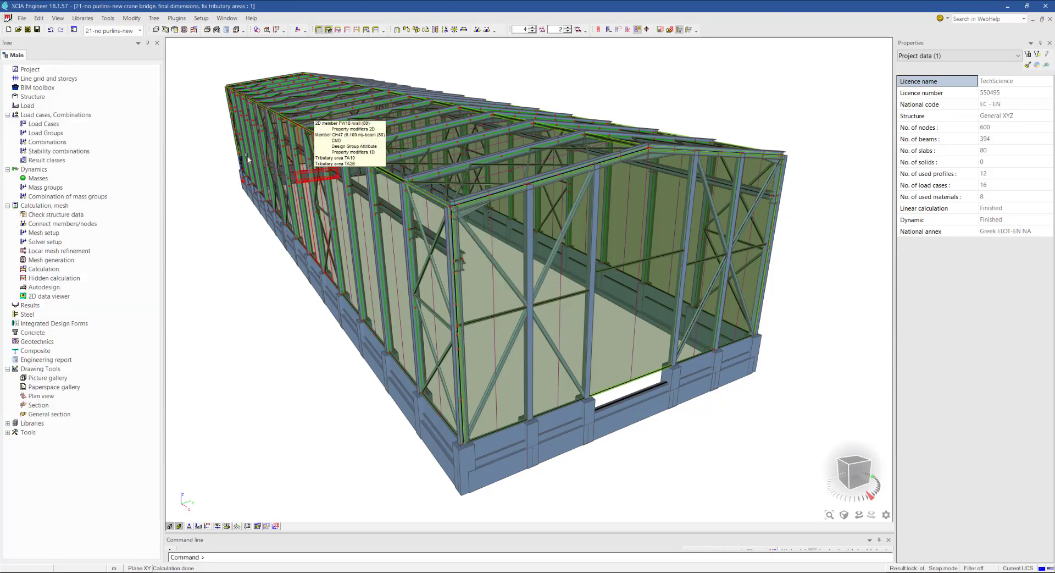
Create IDEA StatiCa Connection joint D7 at node N801 through Steel joint input
{"action": "left_click", "coordinate": [27, 315]}
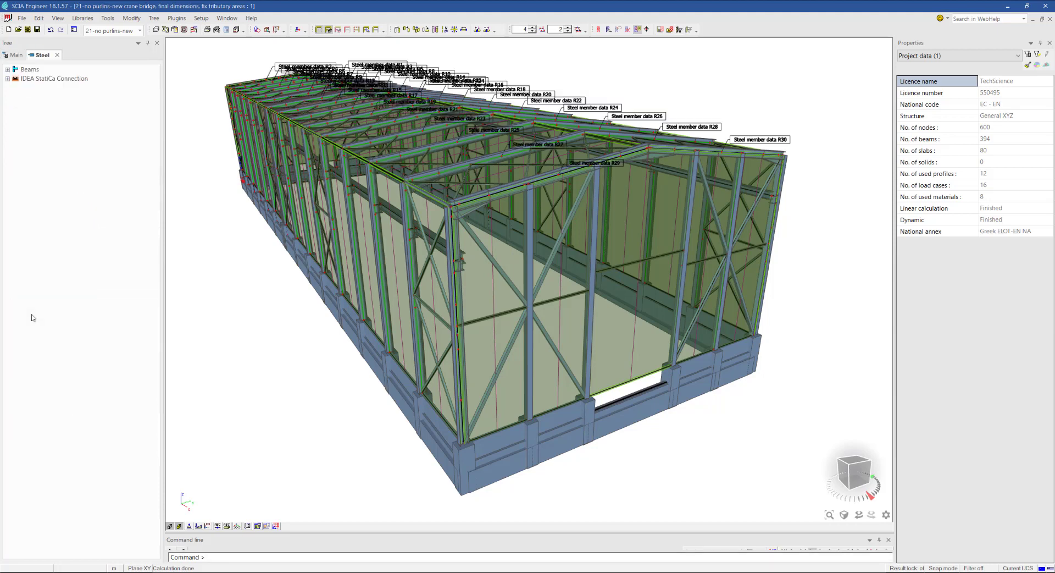
{"action": "left_click", "coordinate": [8, 79]}
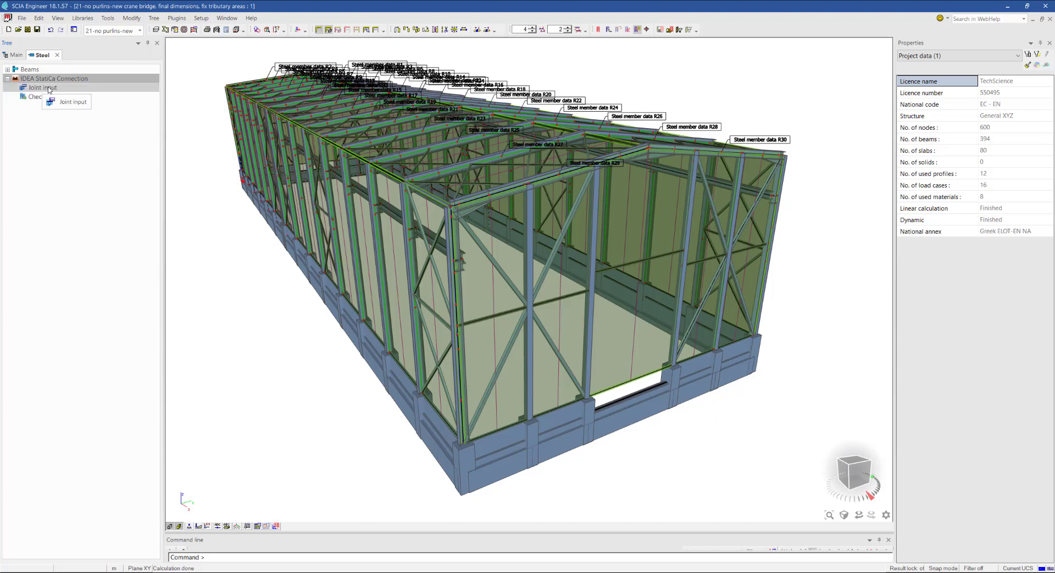
{"action": "left_click", "coordinate": [48, 90]}
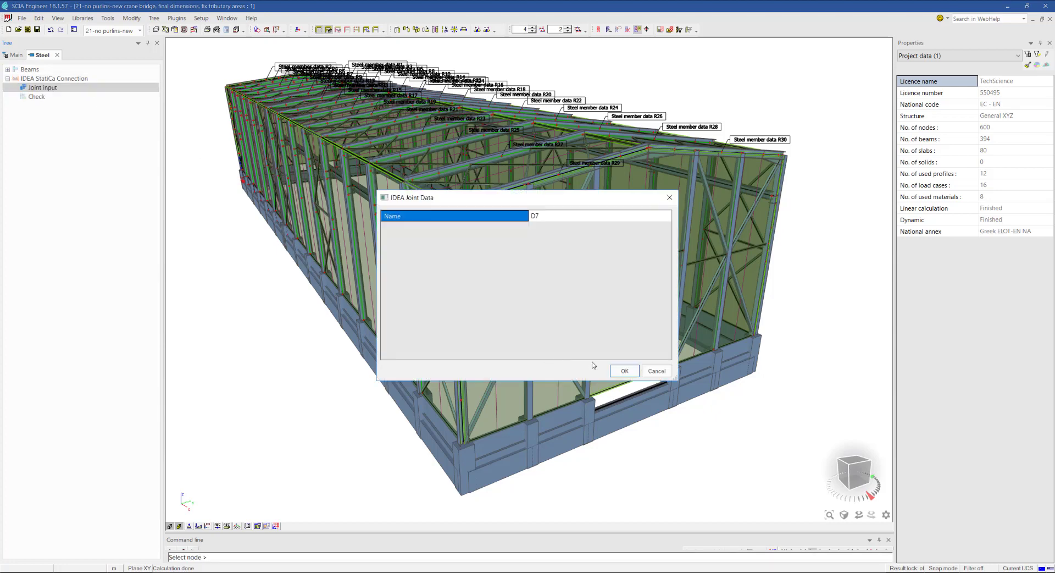
{"action": "left_click", "coordinate": [625, 372]}
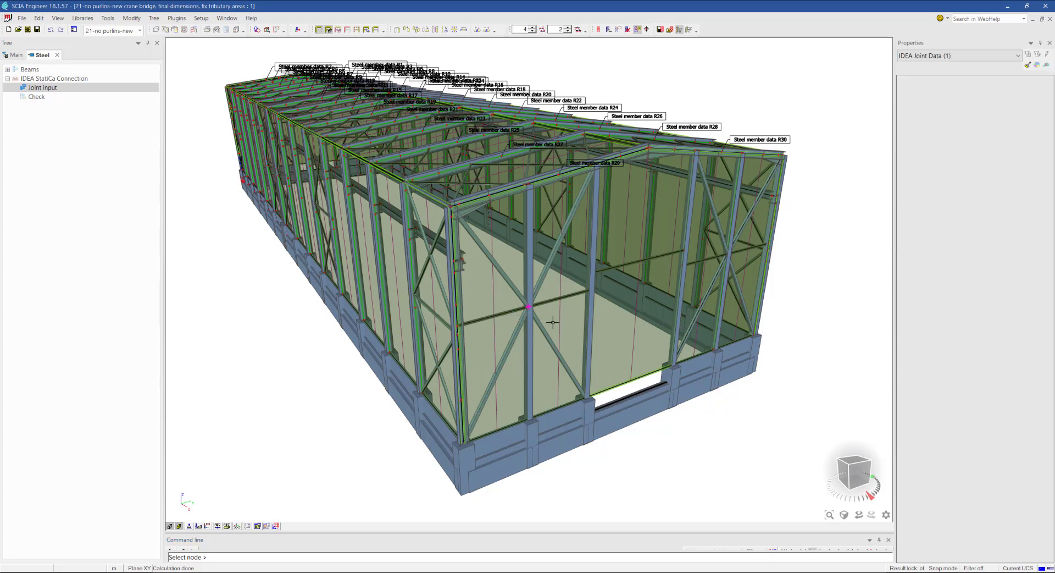
{"action": "left_click", "coordinate": [547, 318]}
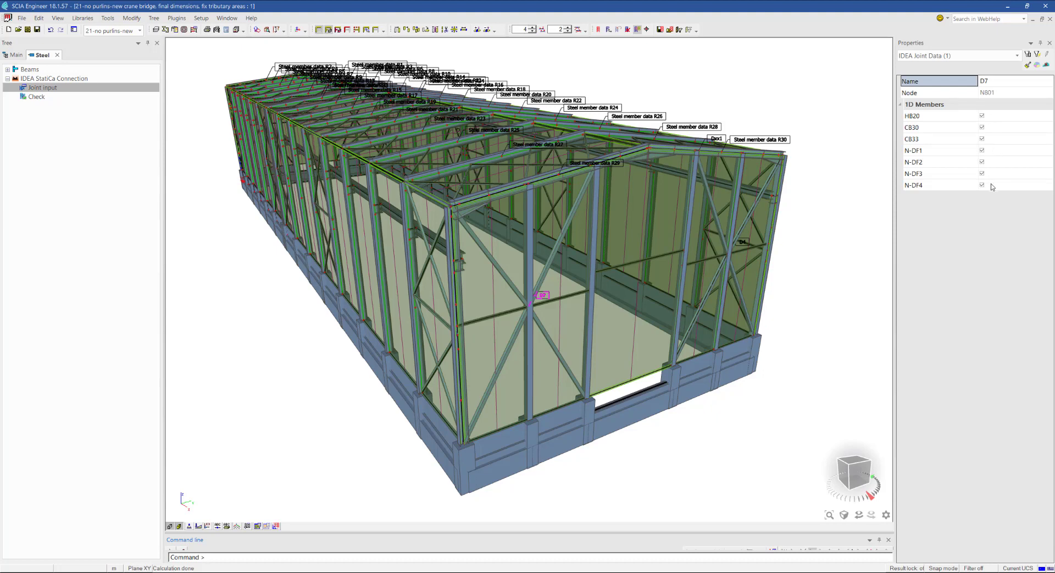
Set the connection check load type to Classes (D6) and export joint D7 for a single check
{"action": "left_click", "coordinate": [37, 98]}
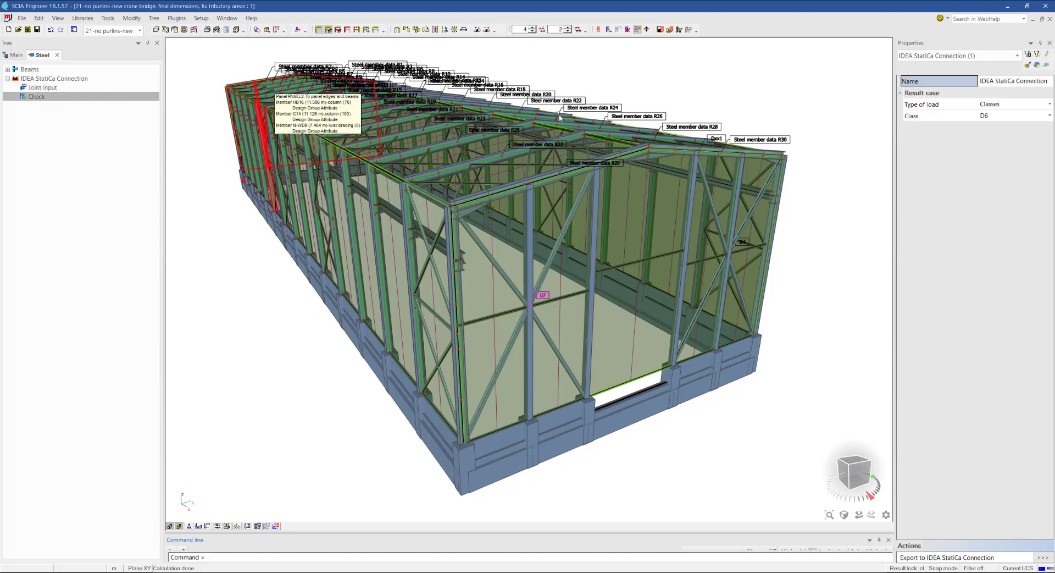
{"action": "left_click", "coordinate": [993, 106]}
{"action": "left_click", "coordinate": [993, 106]}
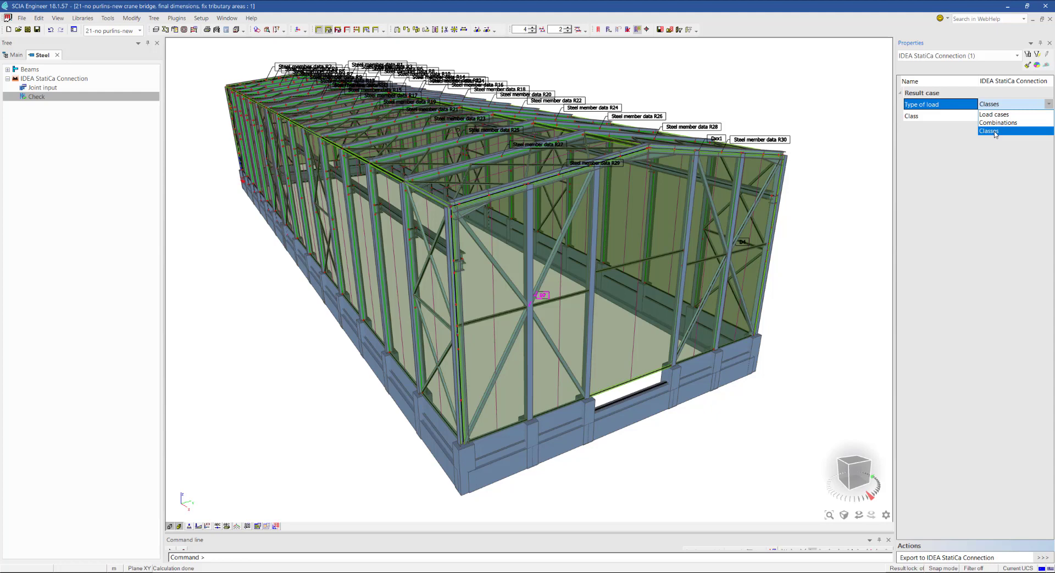
{"action": "left_click", "coordinate": [993, 149]}
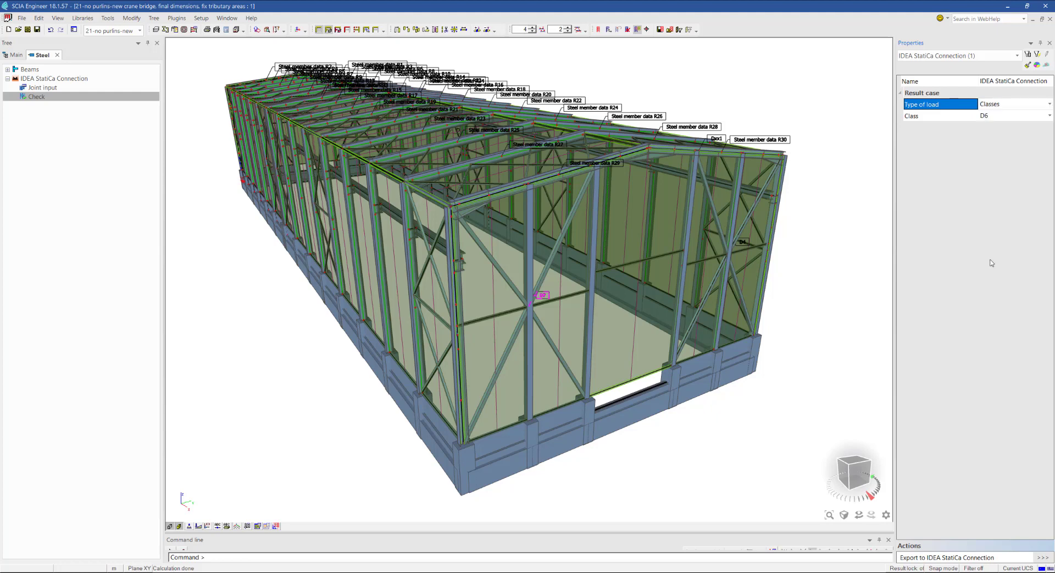
{"action": "left_click", "coordinate": [1044, 557]}
{"action": "left_click", "coordinate": [542, 300]}
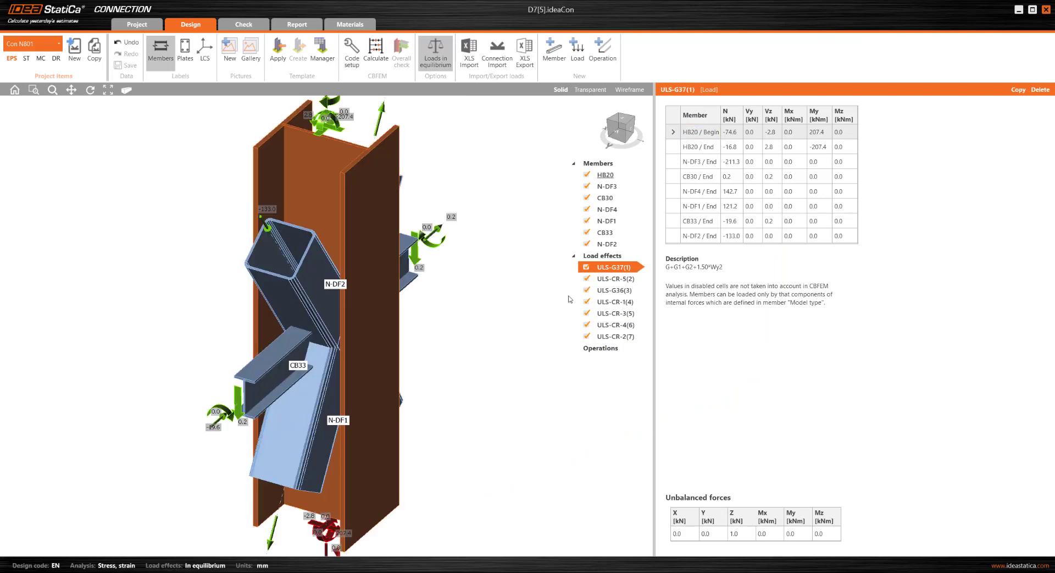
Review forces for ULS-CR-5(2), ULS-G36(3), ULS-CR-1(4), ULS-CR-3(5), ULS-CR-4(6) and ULS-CR-2(7)
{"action": "left_click", "coordinate": [609, 280]}
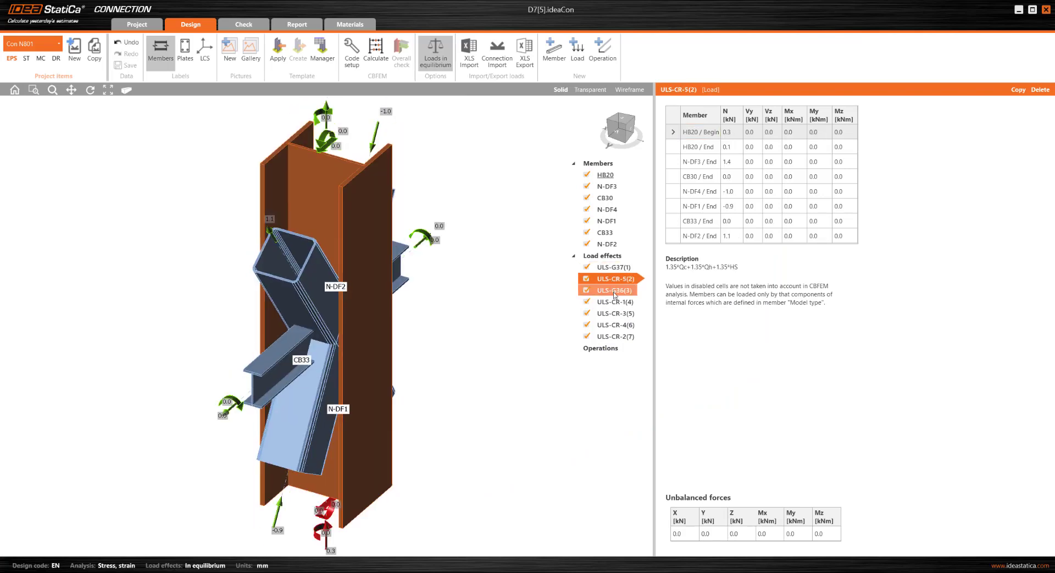
{"action": "left_click", "coordinate": [614, 291]}
{"action": "left_click", "coordinate": [615, 302]}
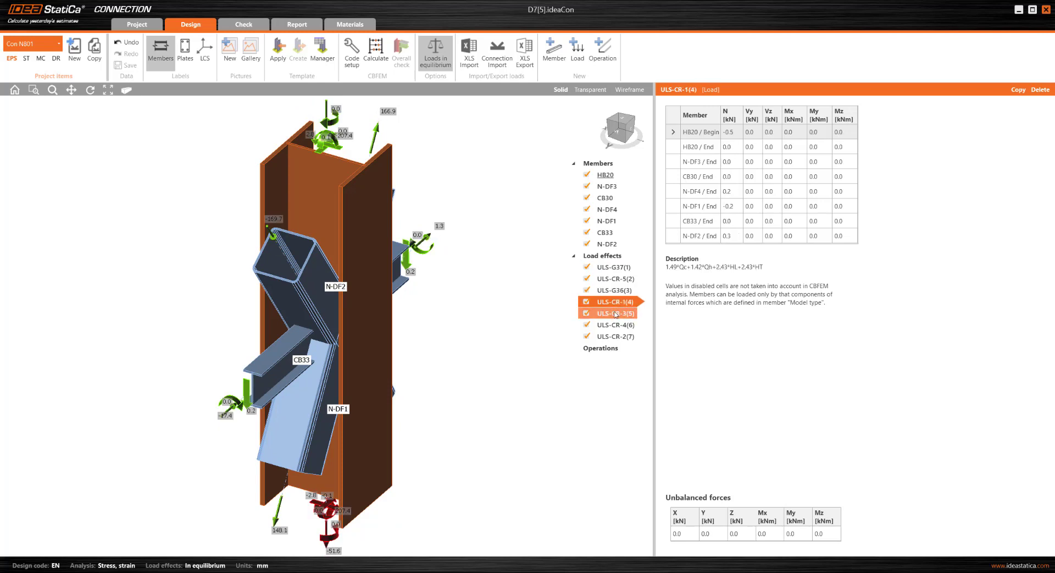
{"action": "left_click", "coordinate": [615, 314]}
{"action": "left_click", "coordinate": [616, 325]}
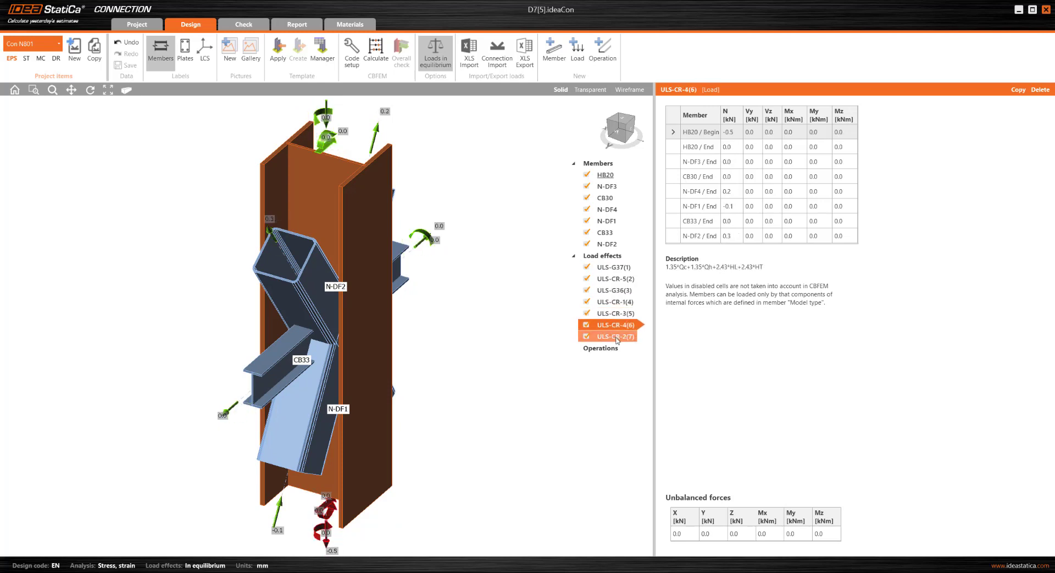
{"action": "left_click", "coordinate": [616, 337]}
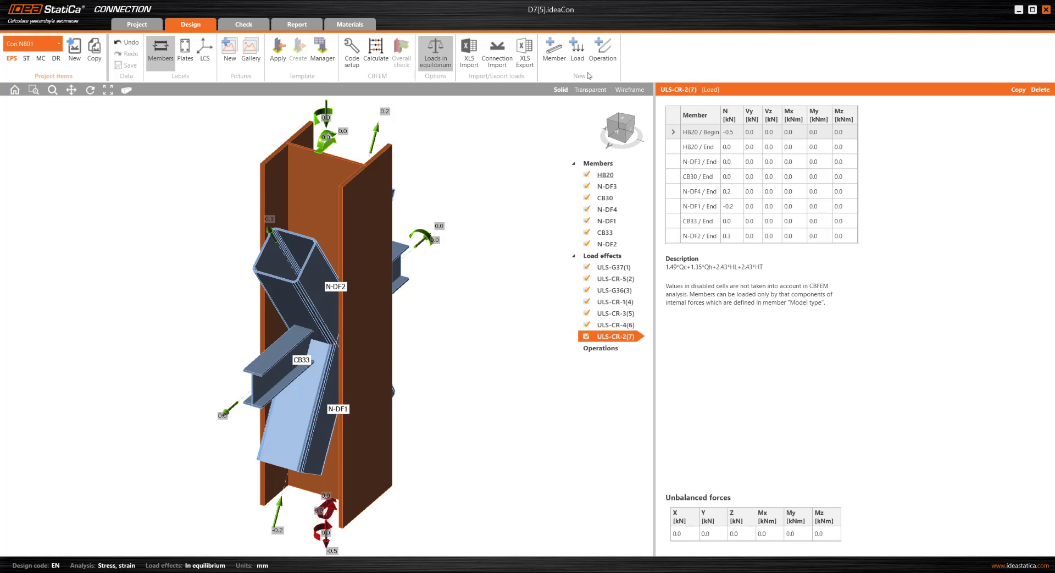
Add a bolted shifted endplate with M20 8.8 bolts on member CB33
{"action": "left_click", "coordinate": [602, 54]}
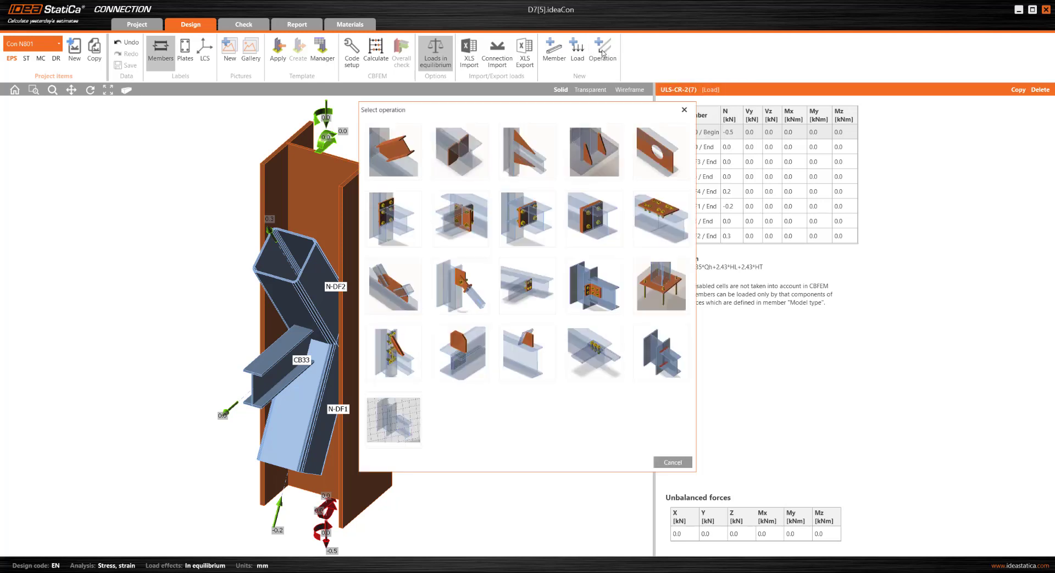
{"action": "left_click", "coordinate": [470, 219]}
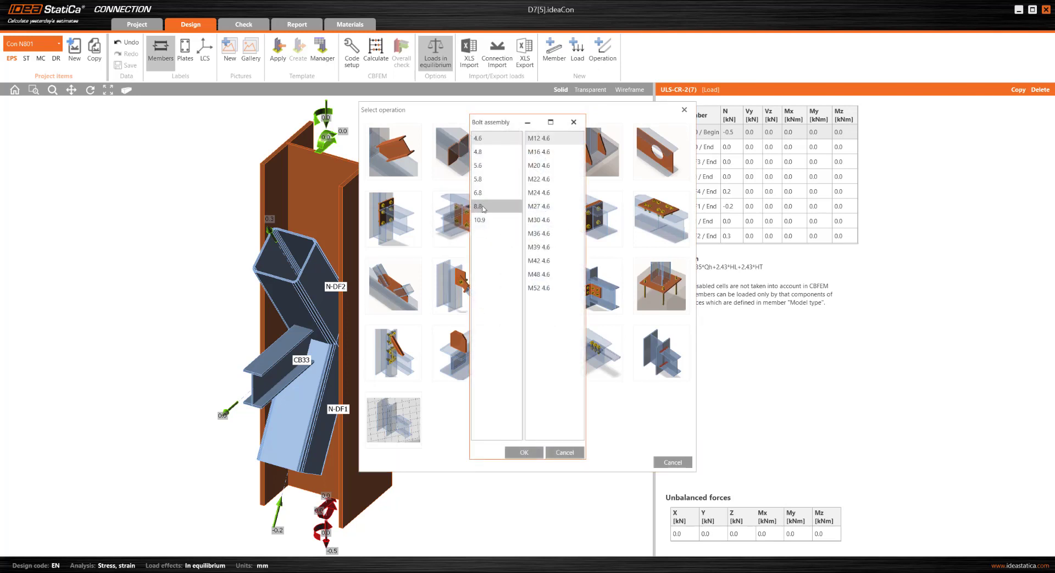
{"action": "left_click", "coordinate": [484, 207]}
{"action": "left_click", "coordinate": [541, 165]}
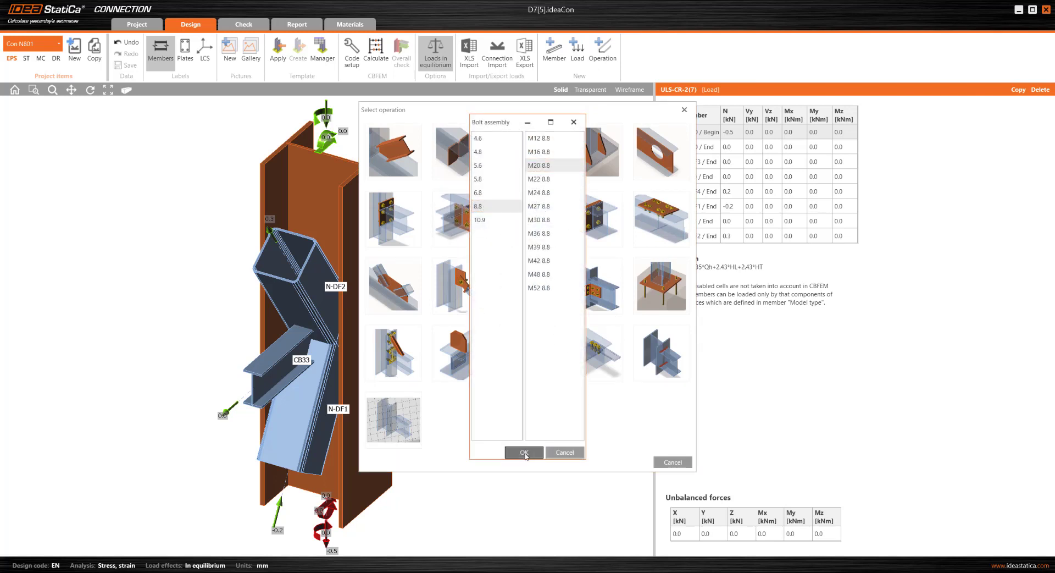
{"action": "left_click", "coordinate": [524, 452]}
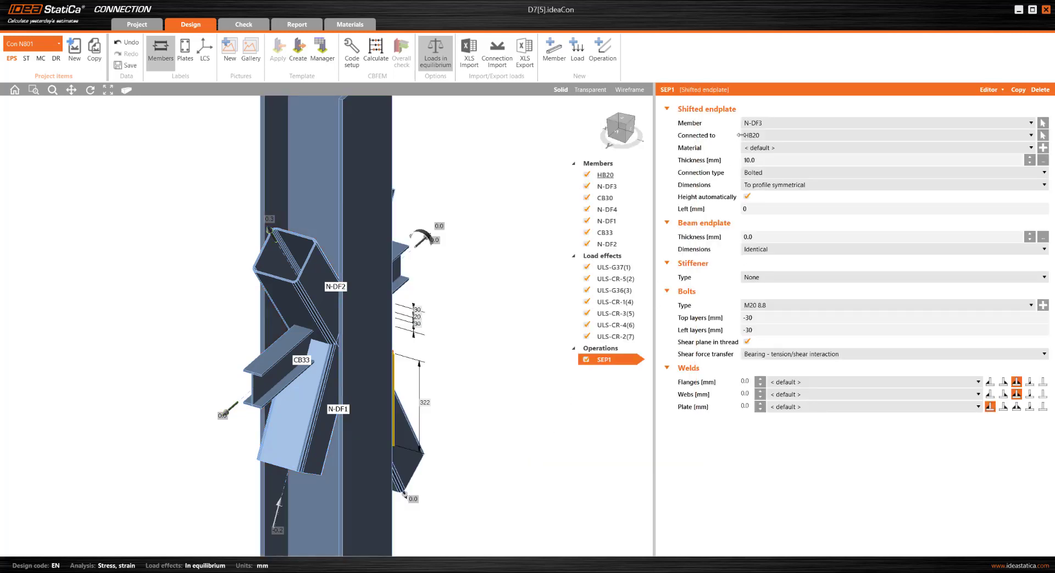
{"action": "left_click", "coordinate": [758, 123]}
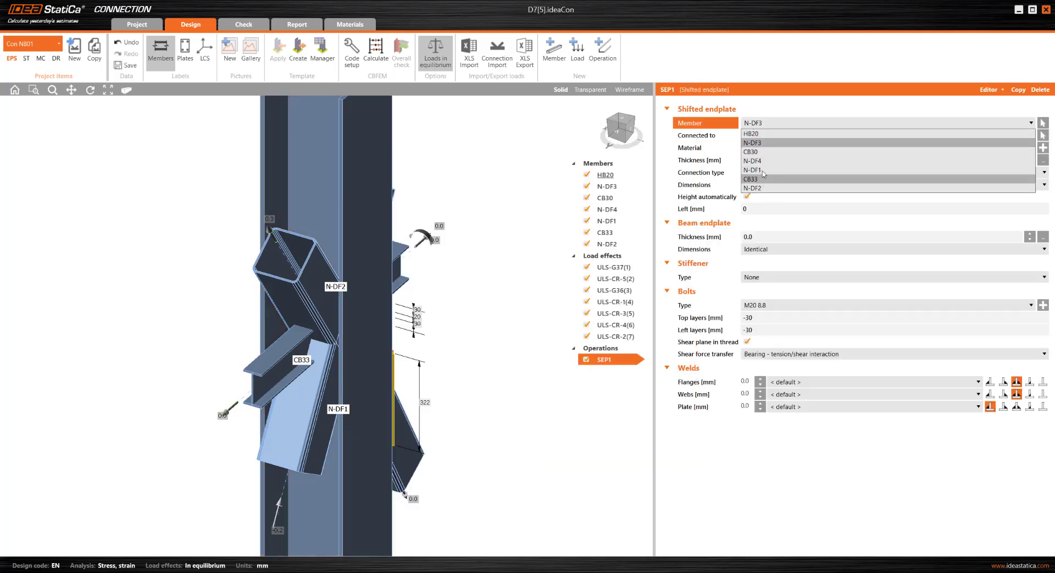
{"action": "left_click", "coordinate": [763, 178]}
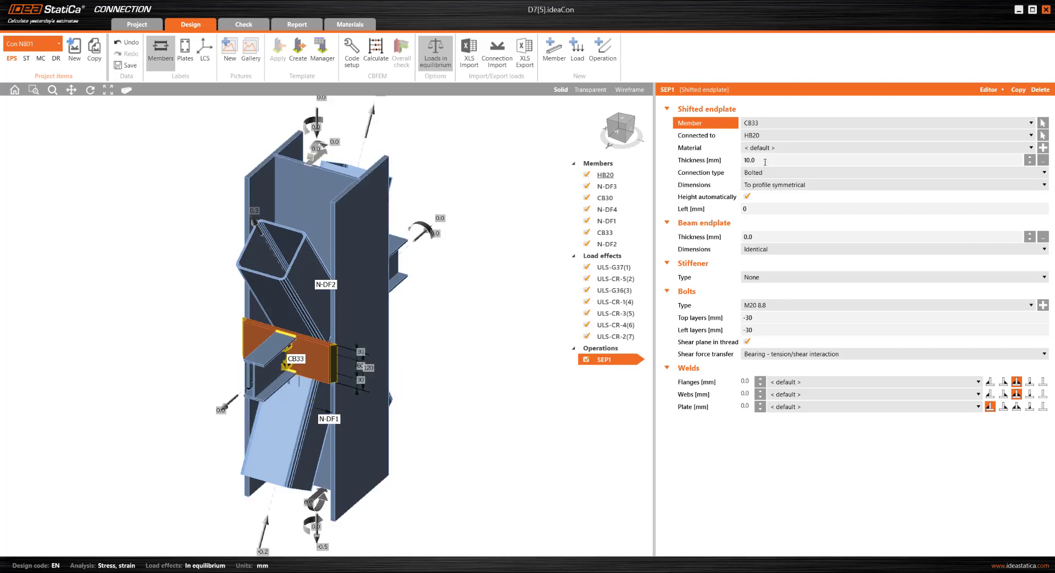
Set endplate left offset 400, profile-symmetrical beam endplate, top 80, and top bolt layers -100
{"action": "left_click", "coordinate": [756, 209]}
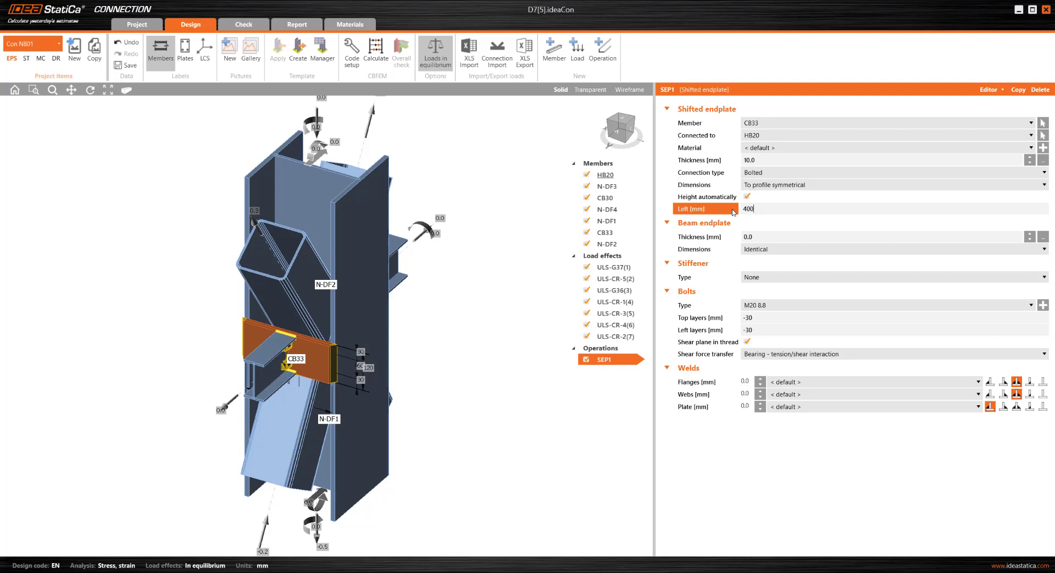
{"action": "key", "text": "Tab"}
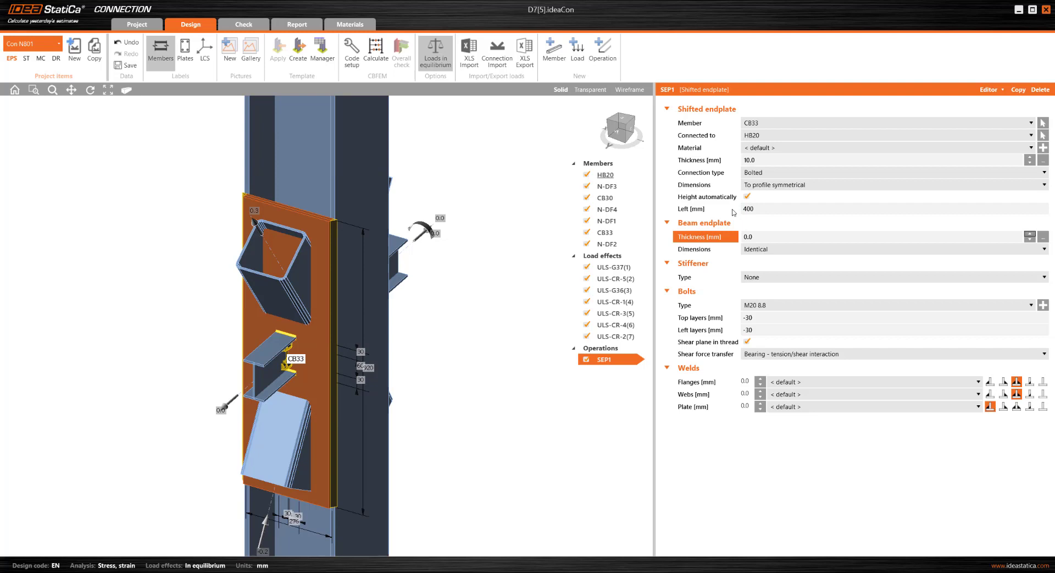
{"action": "left_click", "coordinate": [757, 251]}
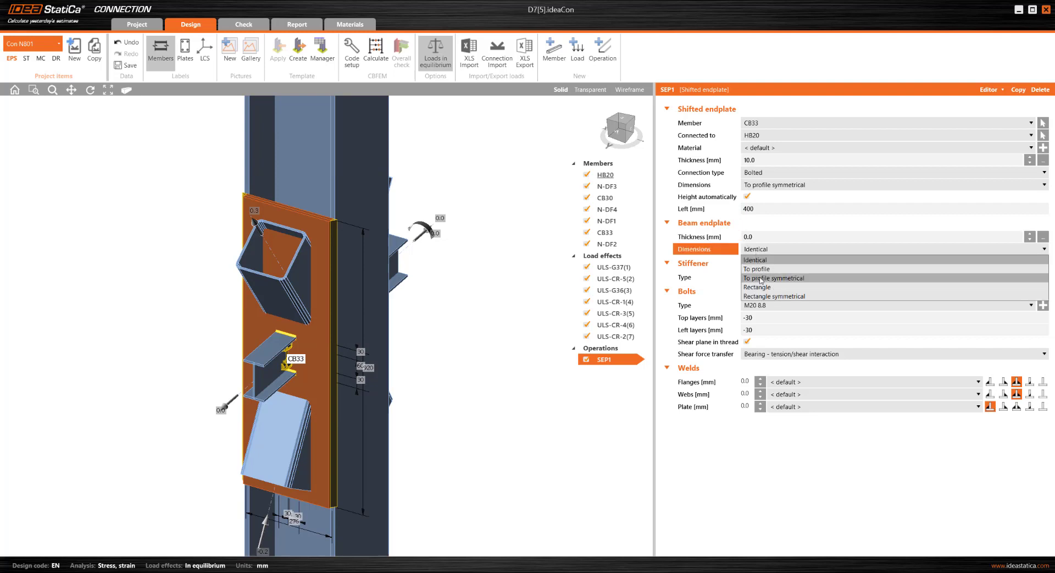
{"action": "left_click", "coordinate": [760, 278]}
{"action": "left_click", "coordinate": [728, 262]}
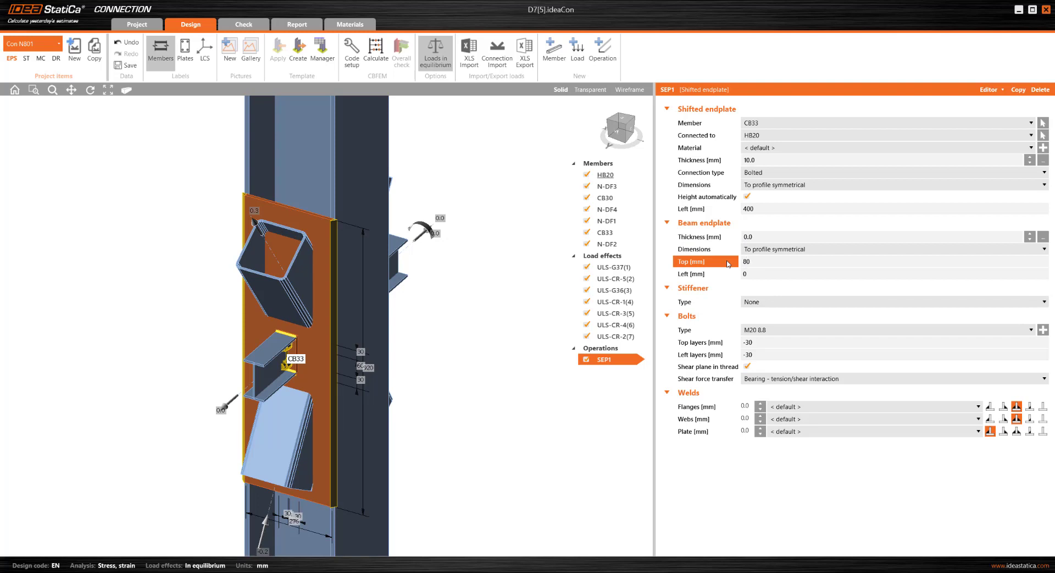
{"action": "key", "text": "Tab"}
{"action": "key", "text": "Tab"}
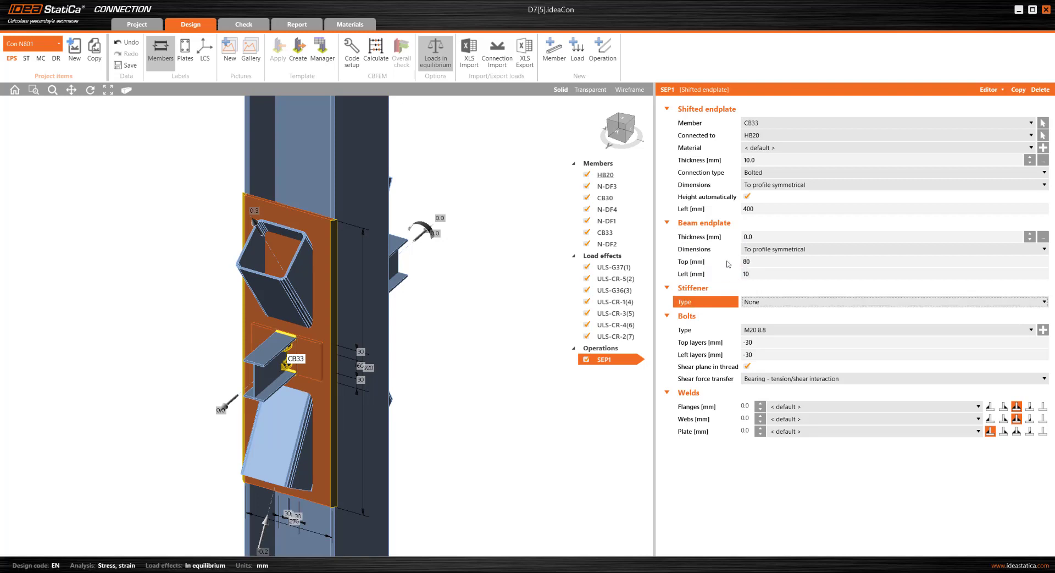
{"action": "left_click", "coordinate": [738, 343]}
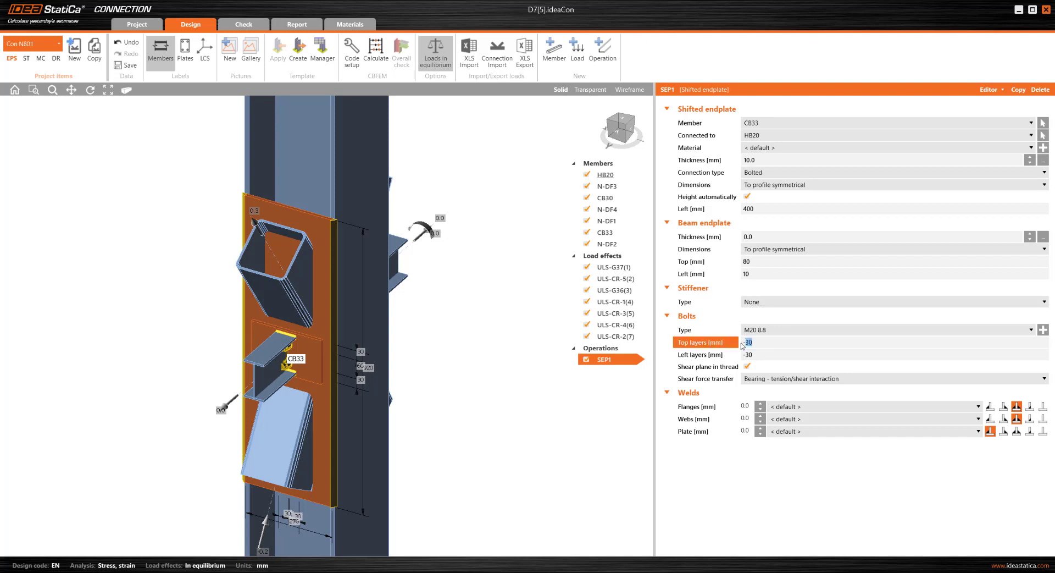
{"action": "type", "text": "-100"}
{"action": "key", "text": "Tab"}
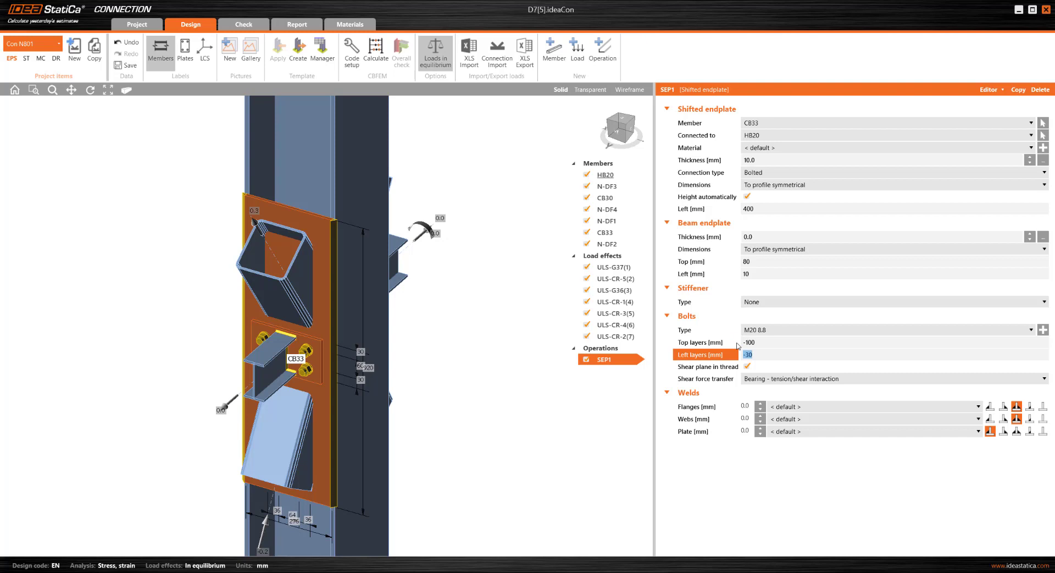
Add cut CUT1 trimming N-DF2 against plate SEP1a, changing its flange and web weld types
{"action": "left_click", "coordinate": [608, 54]}
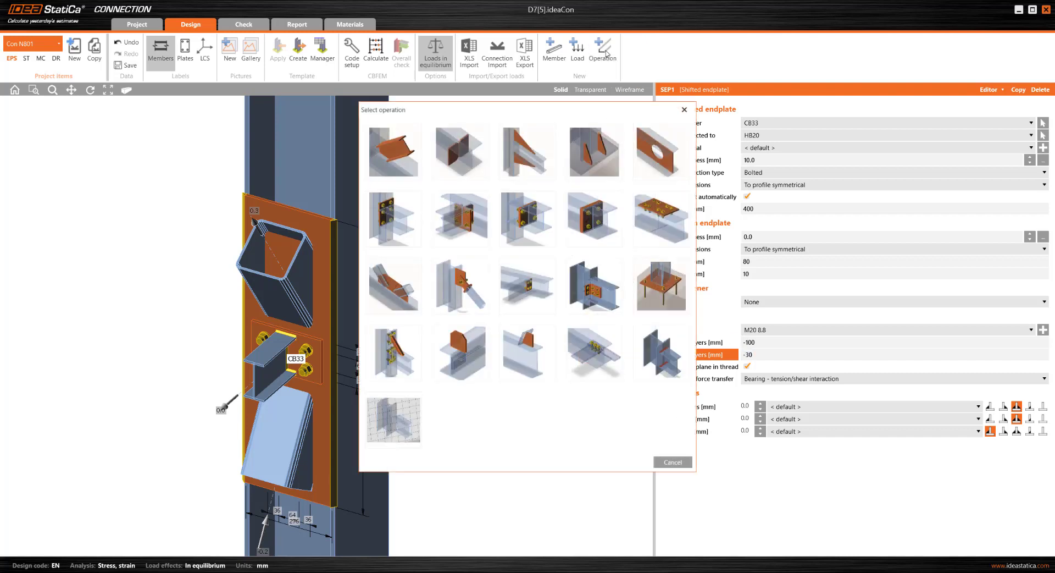
{"action": "left_click", "coordinate": [394, 153]}
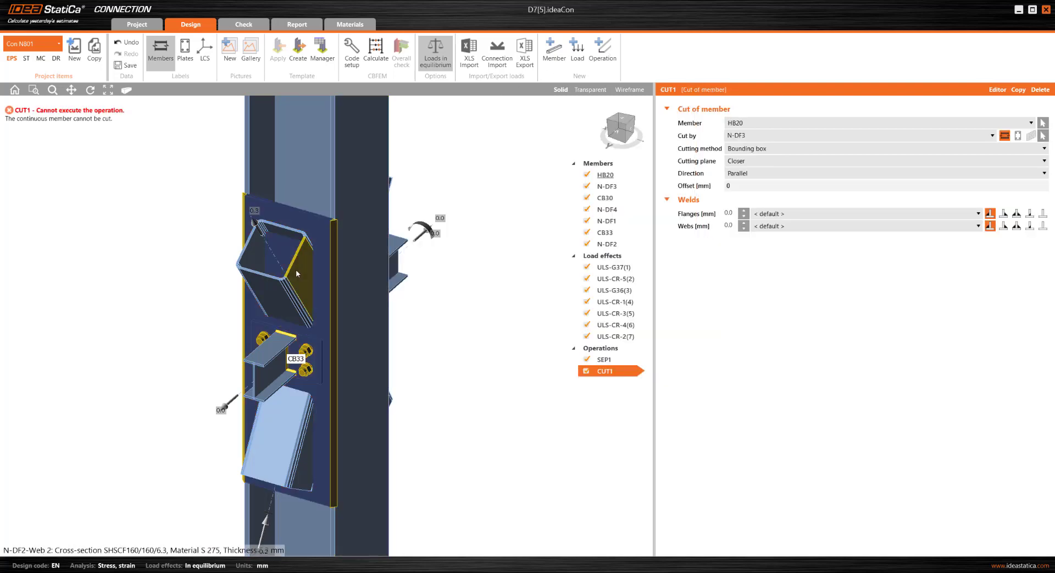
{"action": "left_click", "coordinate": [756, 123]}
{"action": "left_click", "coordinate": [748, 188]}
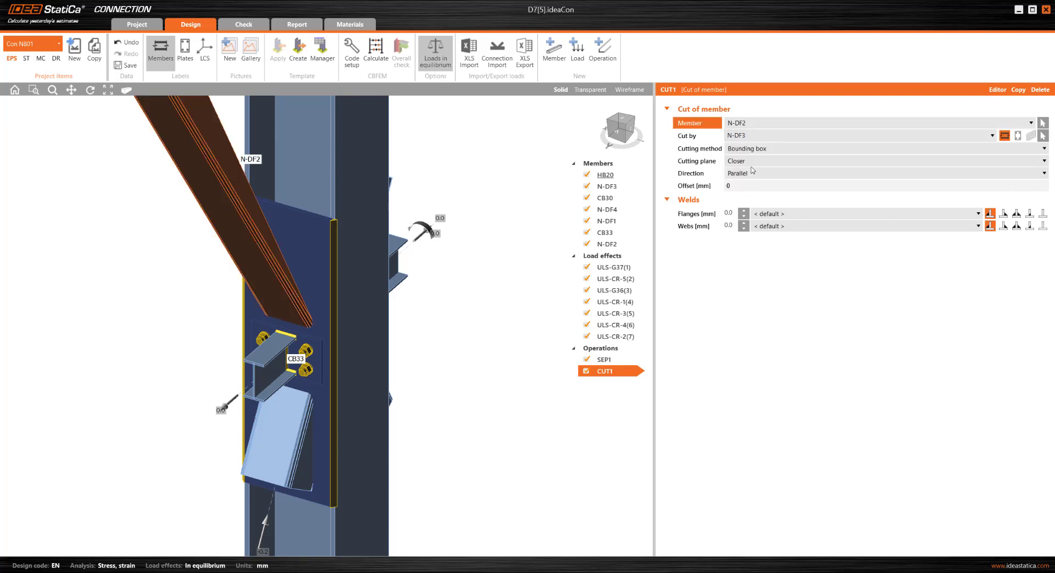
{"action": "left_click", "coordinate": [1019, 136]}
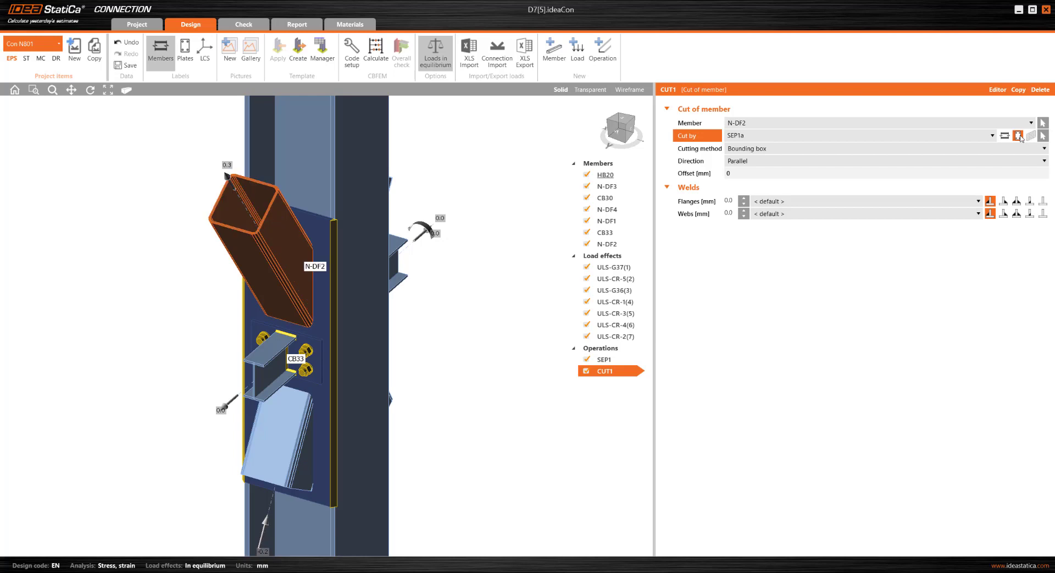
{"action": "left_click", "coordinate": [1003, 200]}
{"action": "left_click", "coordinate": [1004, 214]}
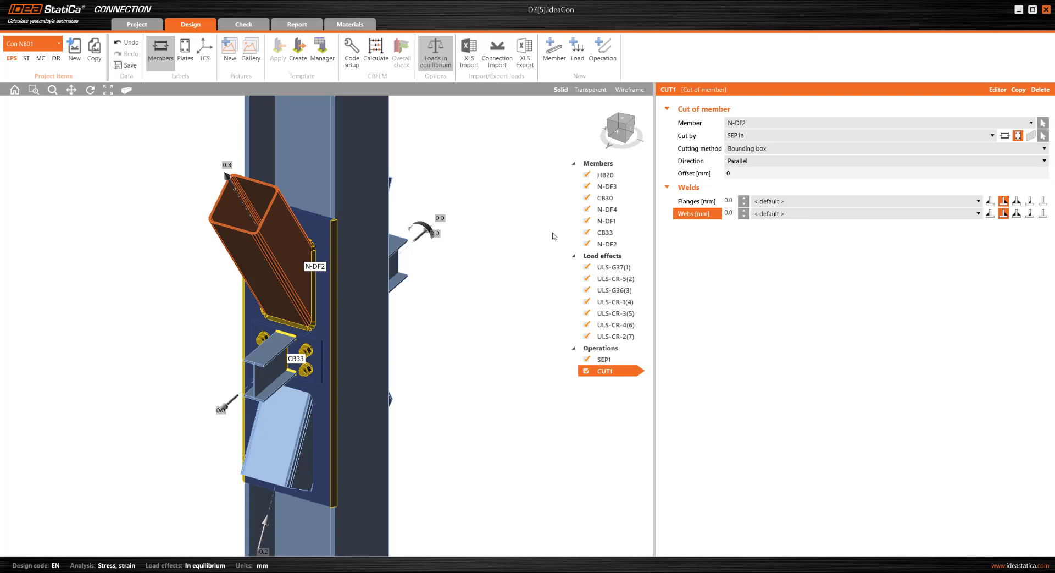
Duplicate CUT1 as CUT2 so it trims member N-DF1 against SEP1a
{"action": "left_click", "coordinate": [1020, 90]}
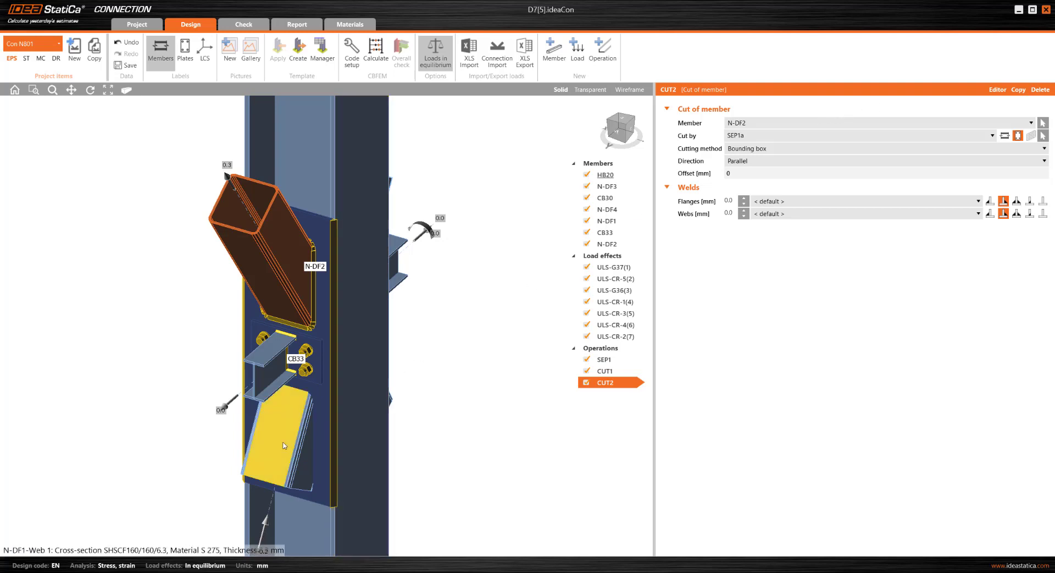
{"action": "left_click", "coordinate": [793, 123]}
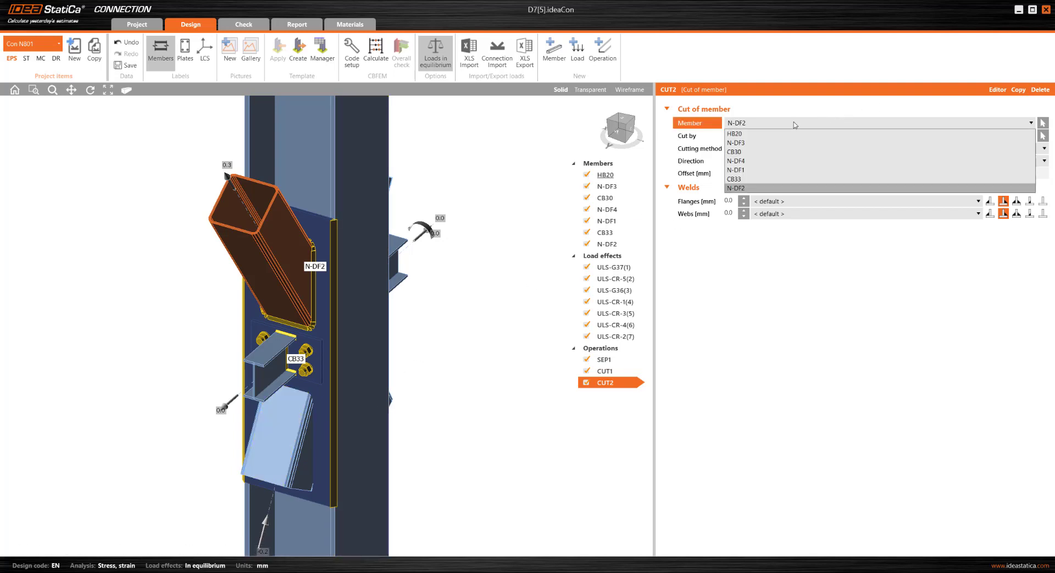
{"action": "left_click", "coordinate": [786, 170]}
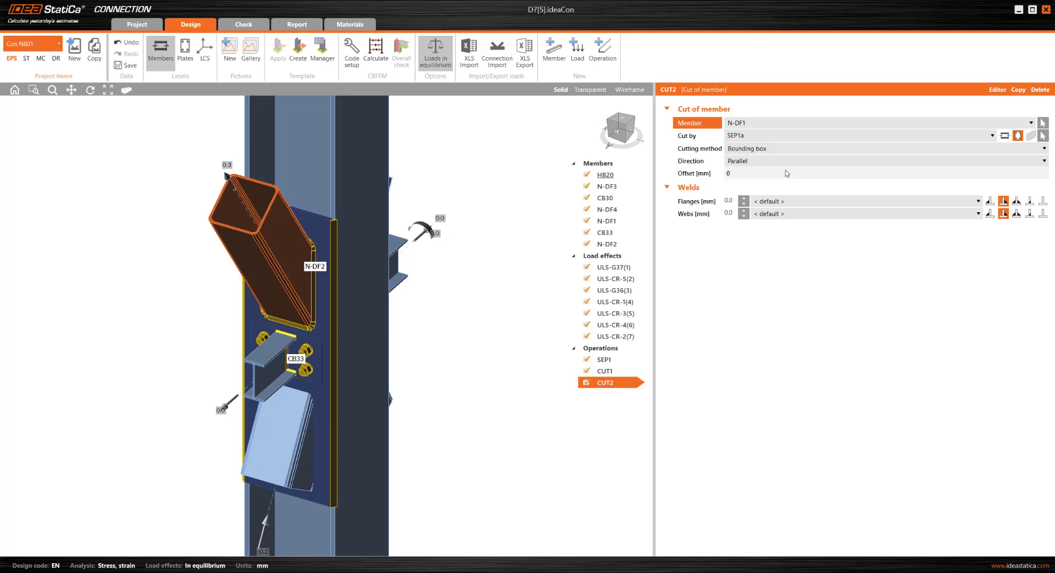
{"action": "scroll", "coordinate": [445, 273], "scroll_direction": "down", "scroll_amount": 1}
{"action": "left_click", "coordinate": [618, 134]}
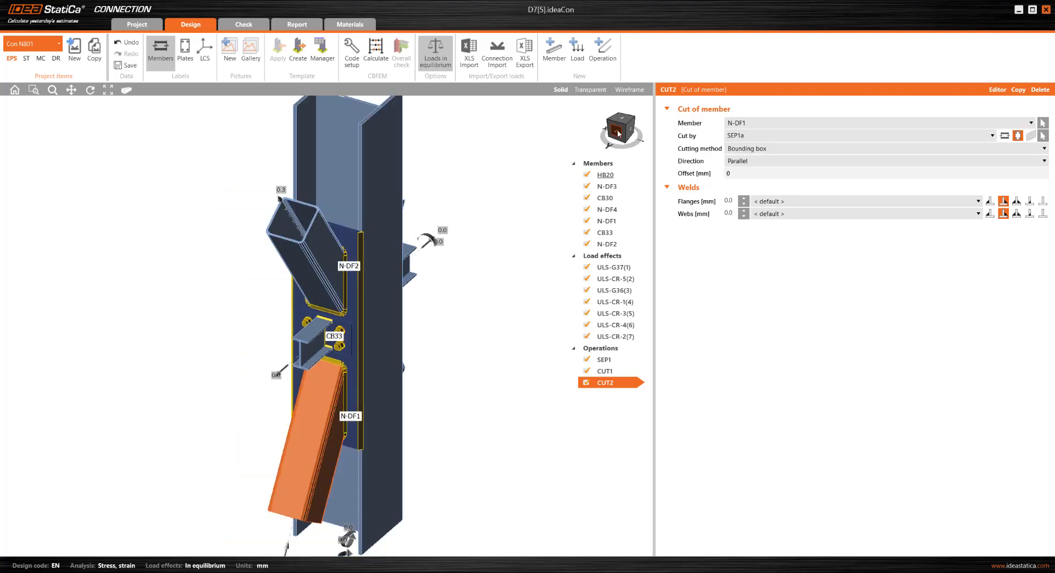
{"action": "mouse_move", "coordinate": [603, 126]}
{"action": "left_mouse_down"}
{"action": "mouse_move", "coordinate": [641, 126]}
{"action": "mouse_move", "coordinate": [590, 128]}
{"action": "left_mouse_up"}
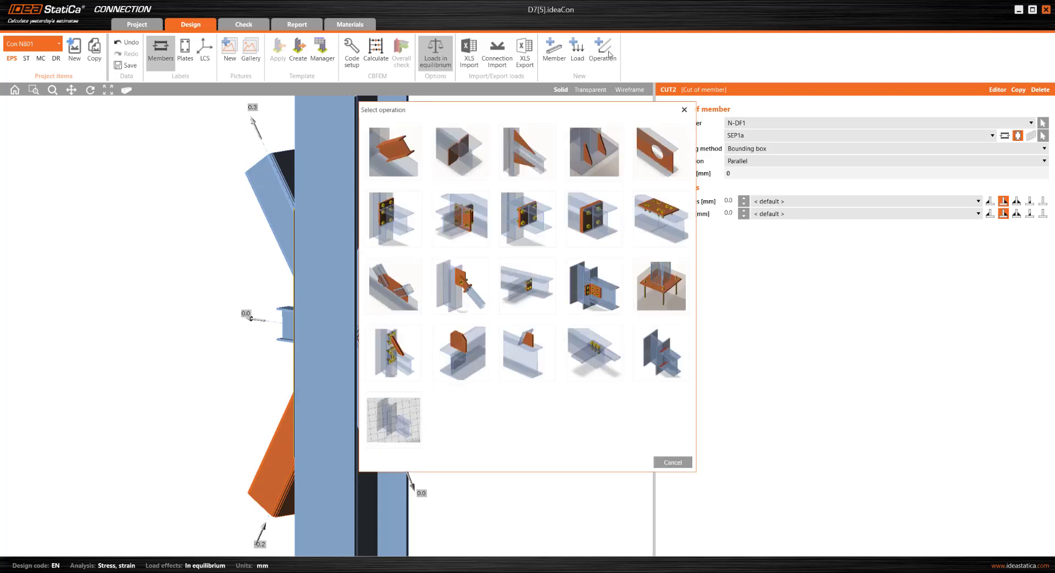
Add a connecting plate operation for member CB30 and switch the model to transparent
{"action": "left_click", "coordinate": [469, 272]}
{"action": "left_click", "coordinate": [803, 123]}
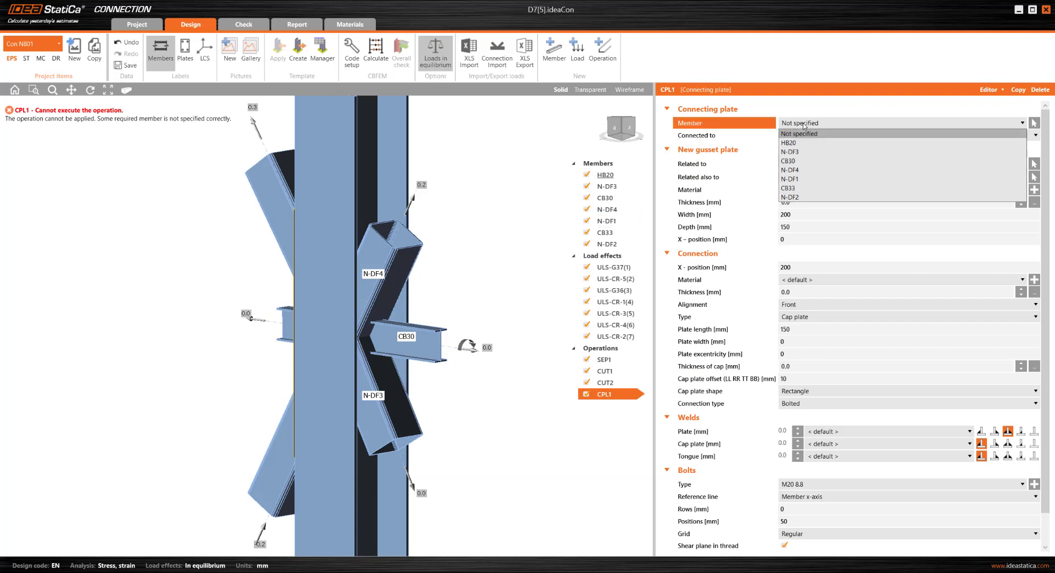
{"action": "left_click", "coordinate": [803, 161]}
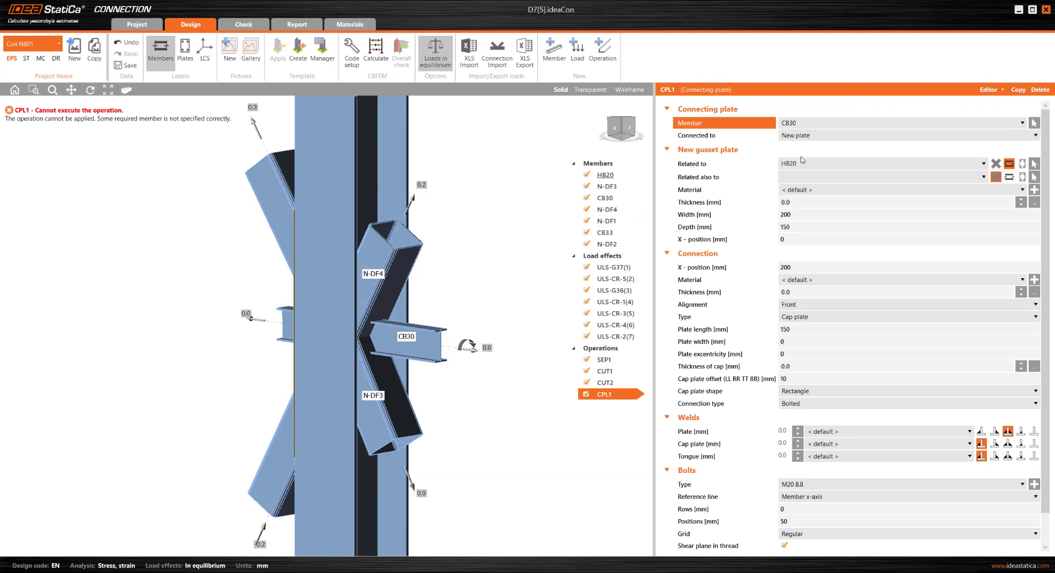
{"action": "left_click", "coordinate": [631, 132]}
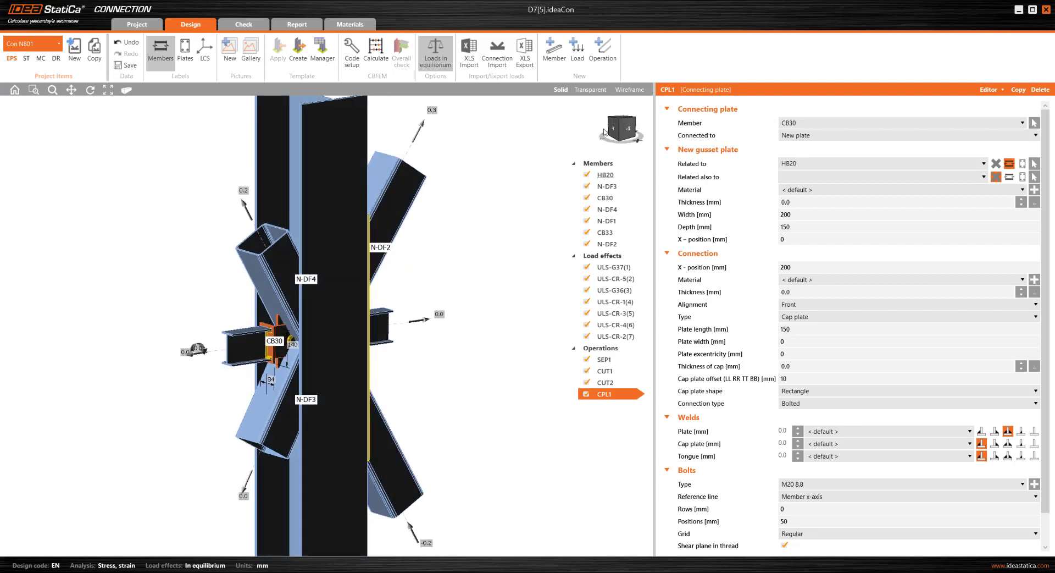
{"action": "left_click", "coordinate": [604, 132]}
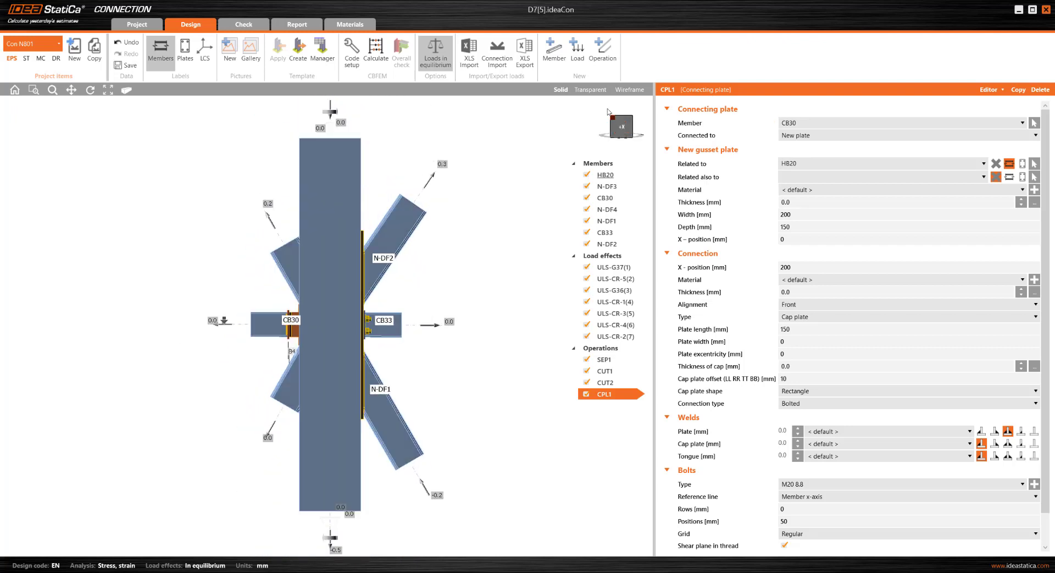
{"action": "left_click", "coordinate": [591, 90]}
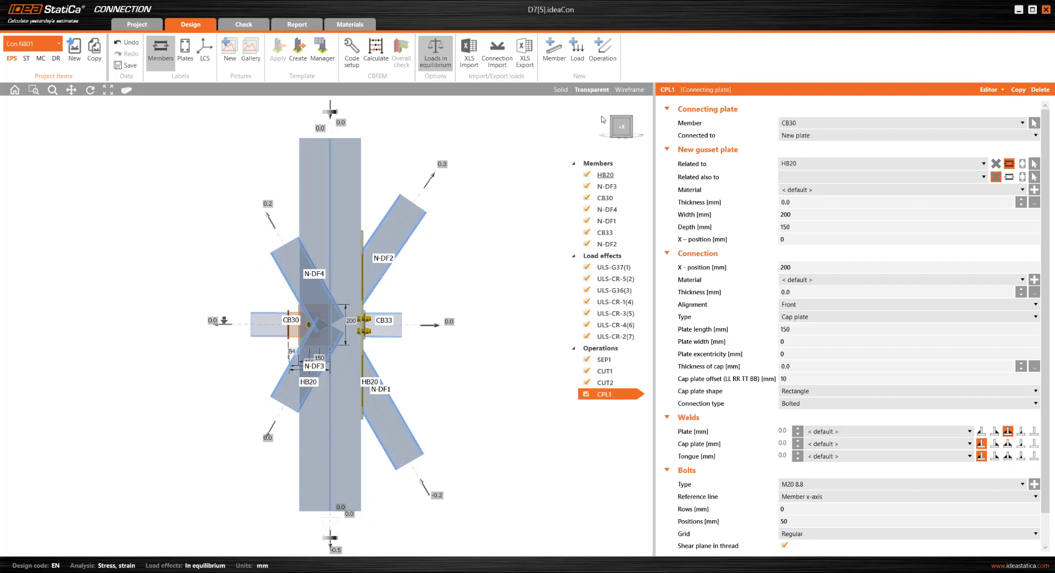
Size the gusset plate 12 mm thick, 800 × 300, with connection X-position 330
{"action": "left_click", "coordinate": [800, 203]}
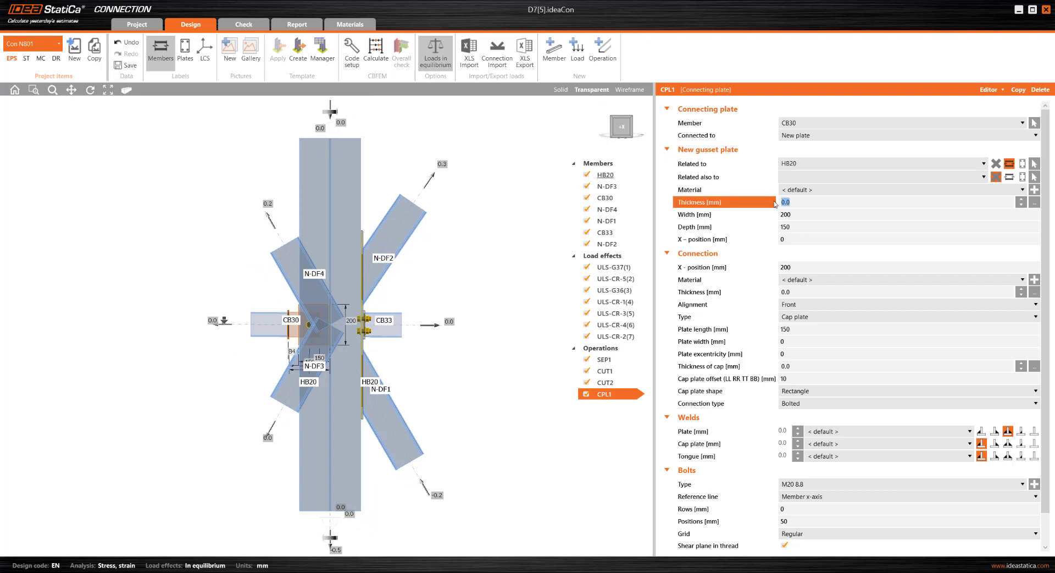
{"action": "type", "text": "12"}
{"action": "key", "text": "Tab"}
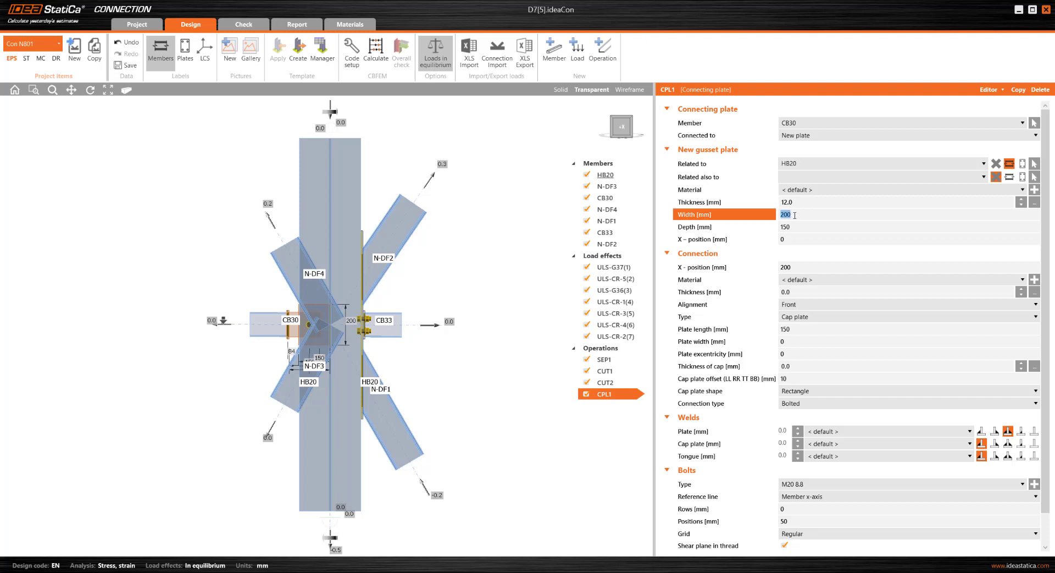
{"action": "type", "text": "800"}
{"action": "key", "text": "Tab"}
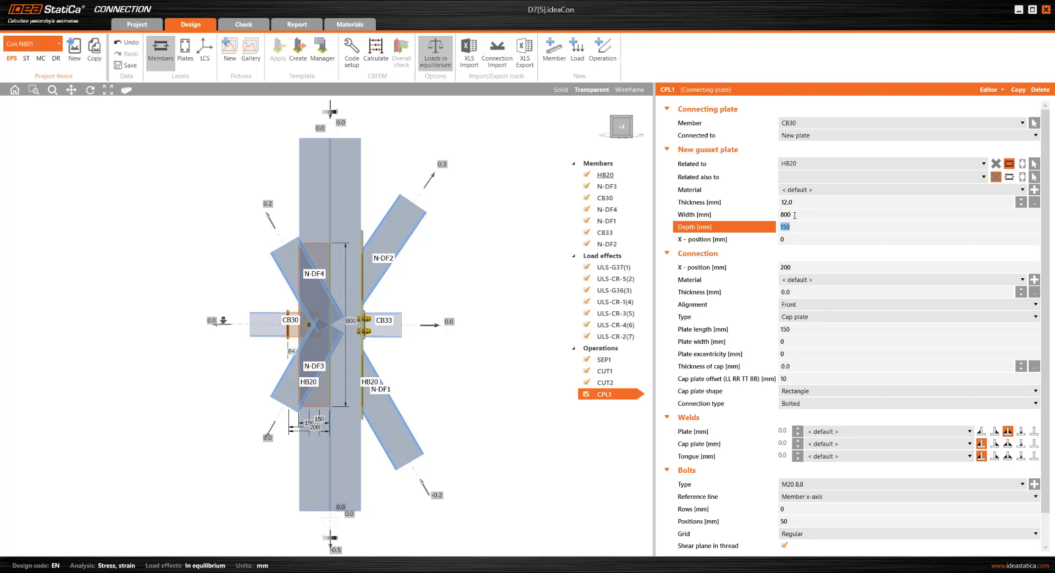
{"action": "type", "text": "300"}
{"action": "key", "text": "Tab"}
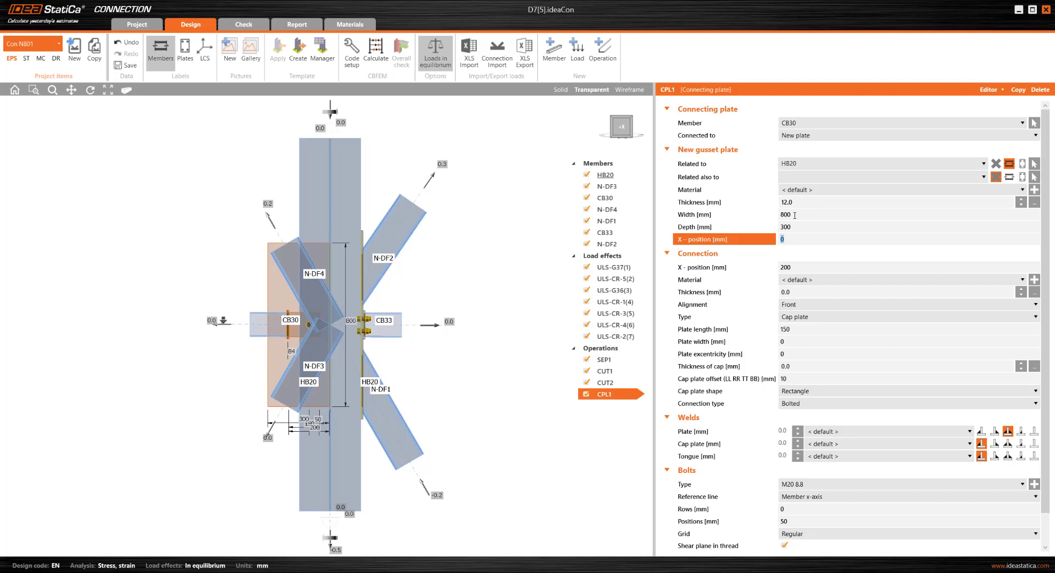
{"action": "key", "text": "Tab"}
{"action": "type", "text": "330"}
{"action": "key", "text": "Tab"}
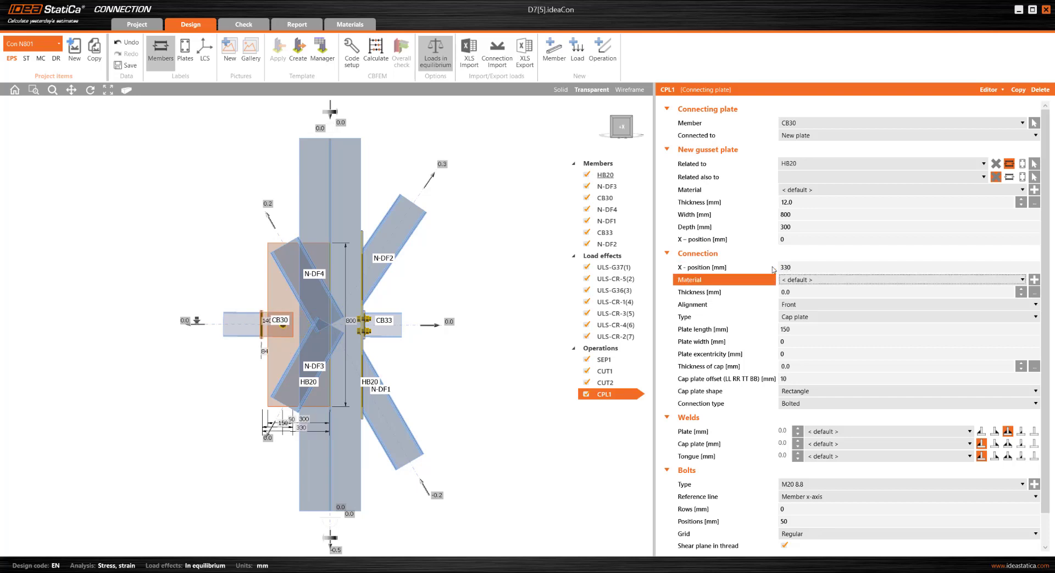
Make CPL1 a Cap plate 2x, 180 × 180, with cap plate offset 30
{"action": "left_click", "coordinate": [797, 317]}
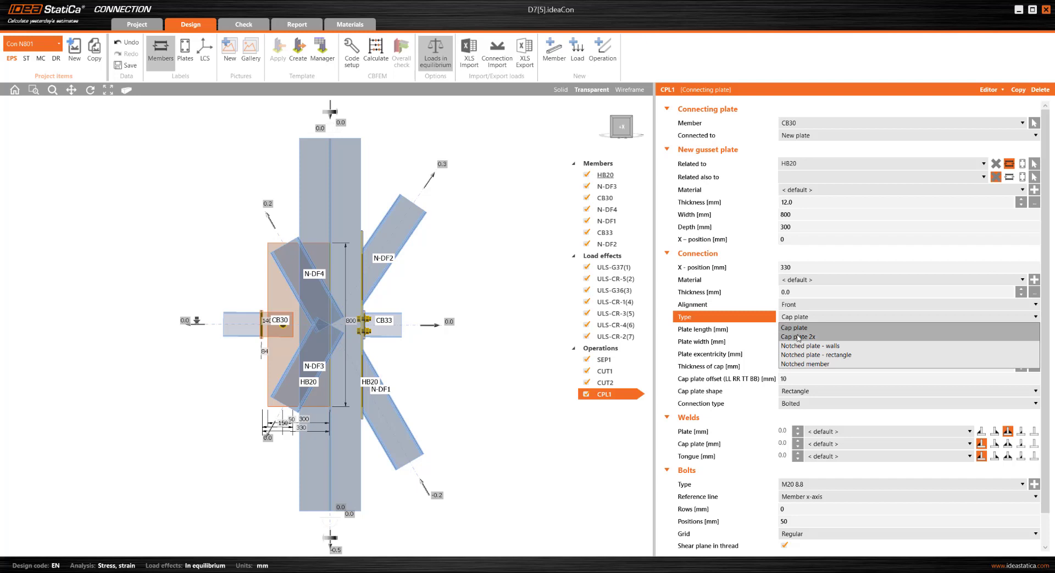
{"action": "left_click", "coordinate": [799, 337]}
{"action": "left_click", "coordinate": [797, 329]}
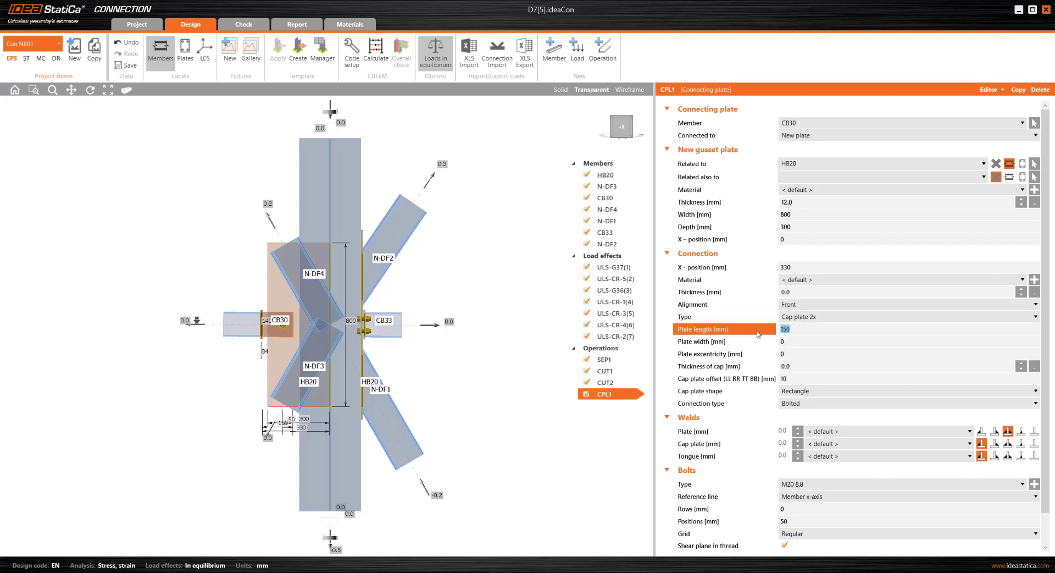
{"action": "type", "text": "180"}
{"action": "key", "text": "Tab"}
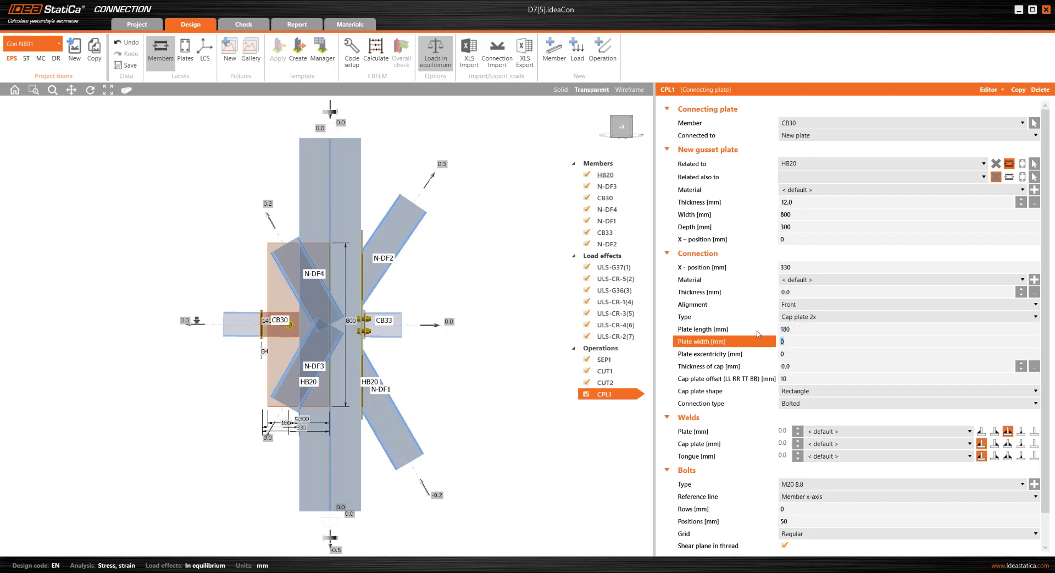
{"action": "type", "text": "180"}
{"action": "key", "text": "Tab"}
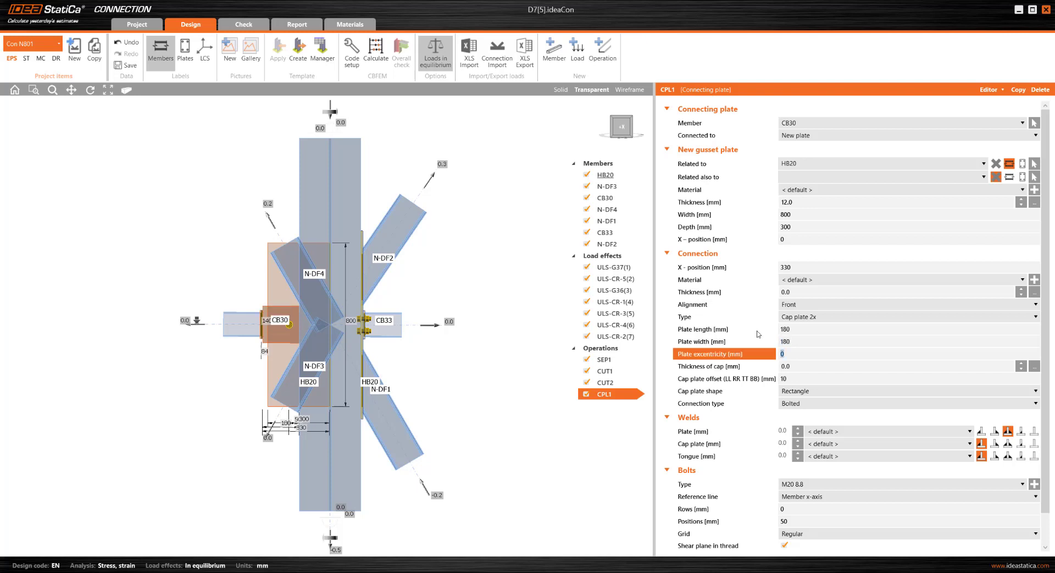
{"action": "left_click", "coordinate": [800, 379]}
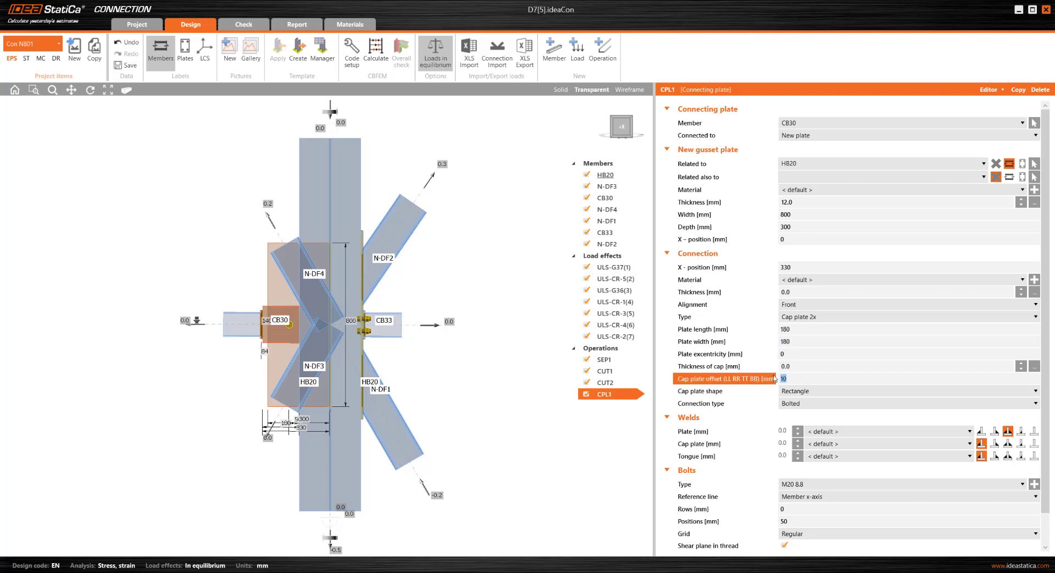
{"action": "type", "text": "30"}
{"action": "key", "text": "Tab"}
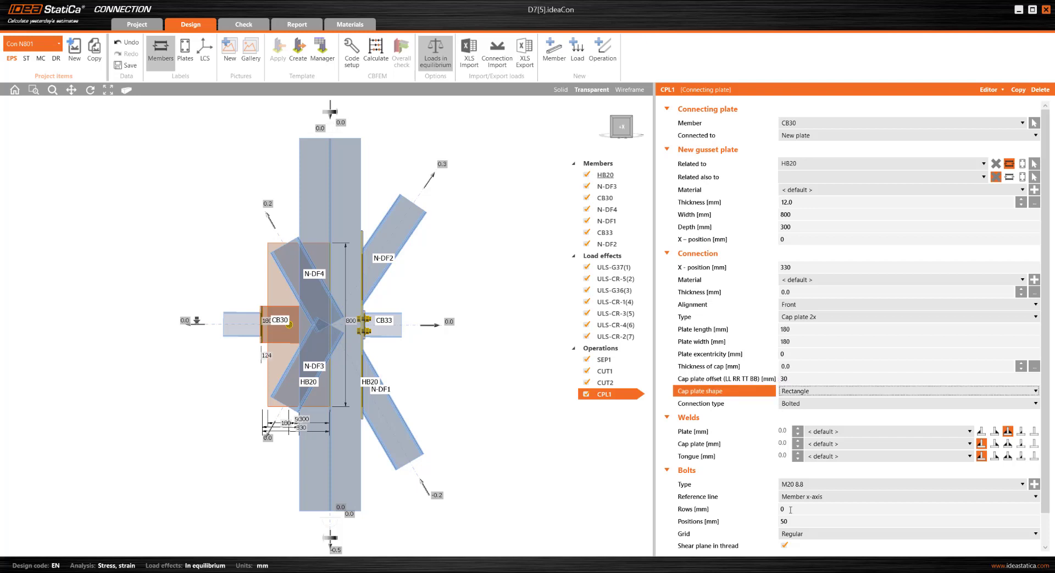
Set bolt rows to 40 -80 and positions to 40 60, giving four bolts
{"action": "left_click", "coordinate": [755, 510]}
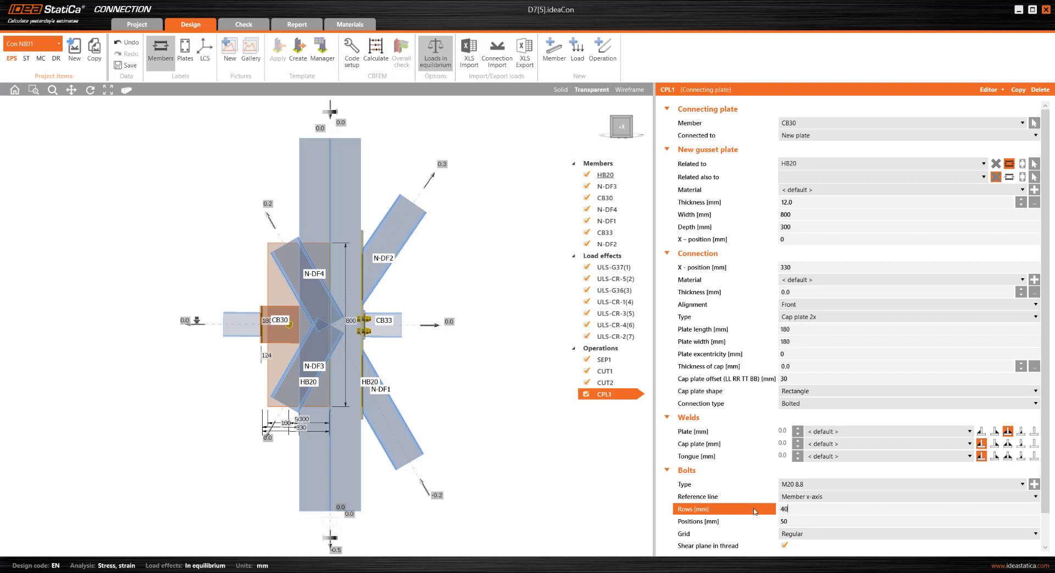
{"action": "type", "text": "40 -80"}
{"action": "key", "text": "Tab"}
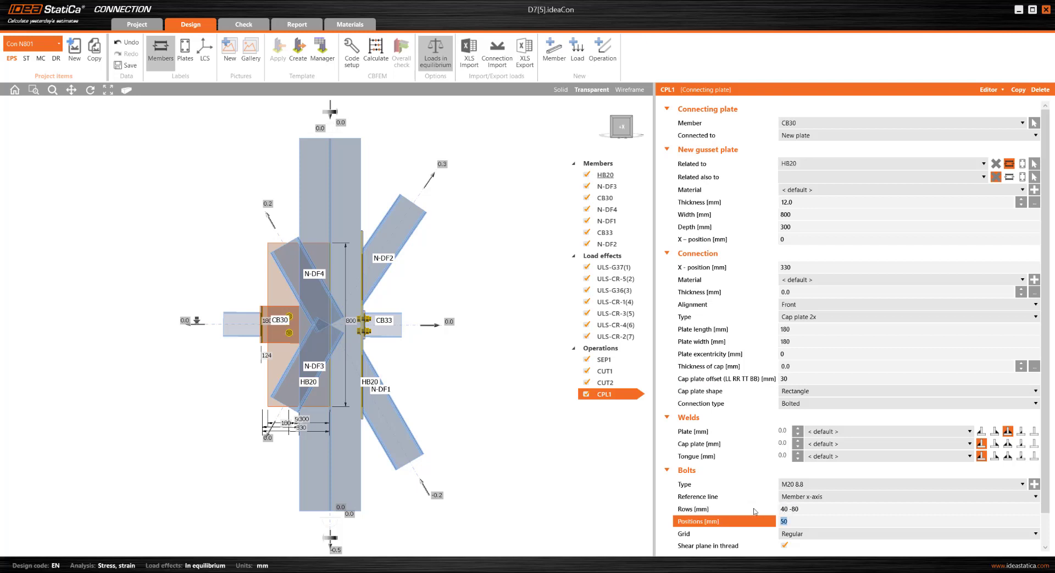
{"action": "scroll", "coordinate": [288, 343], "scroll_direction": "up", "scroll_amount": 5}
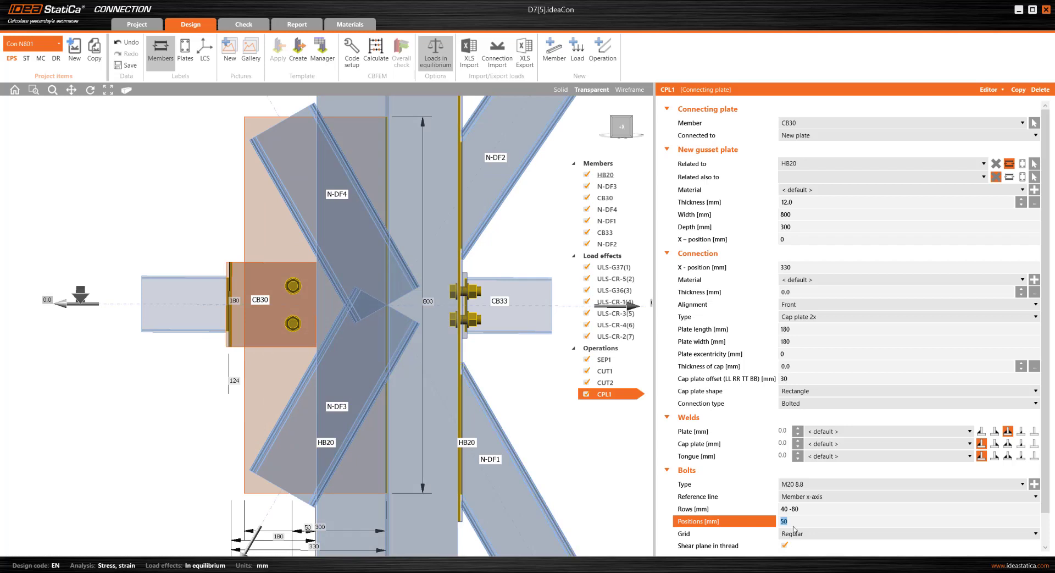
{"action": "type", "text": "40 60"}
{"action": "key", "text": "Tab"}
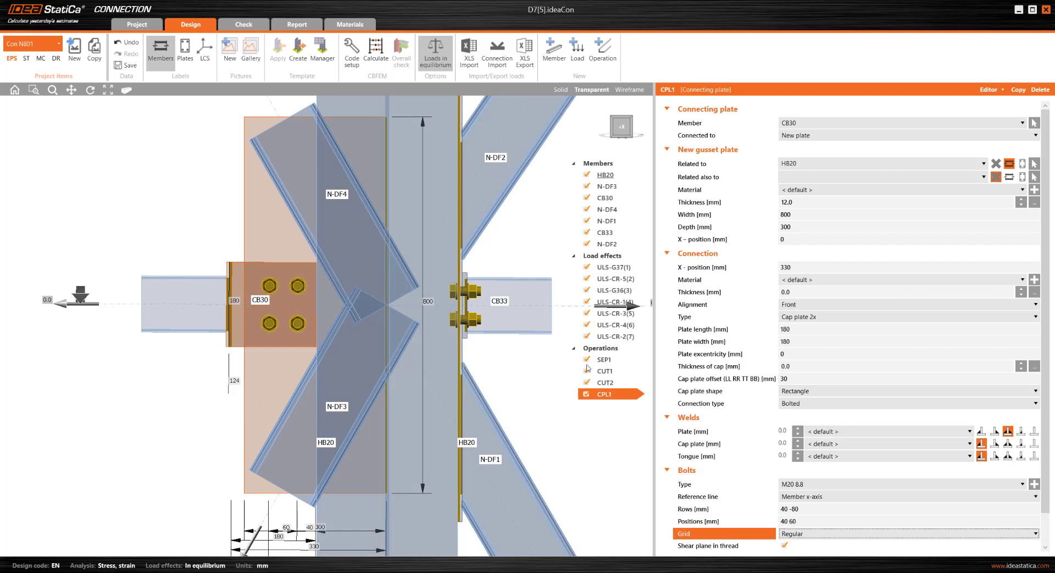
{"action": "scroll", "coordinate": [284, 391], "scroll_direction": "down", "scroll_amount": 3}
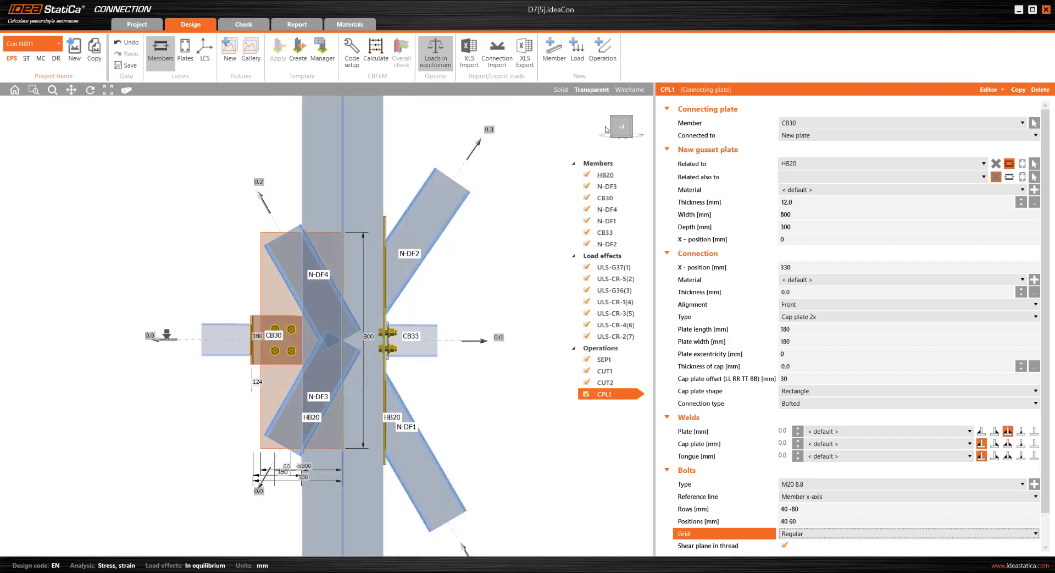
{"action": "left_click", "coordinate": [622, 129]}
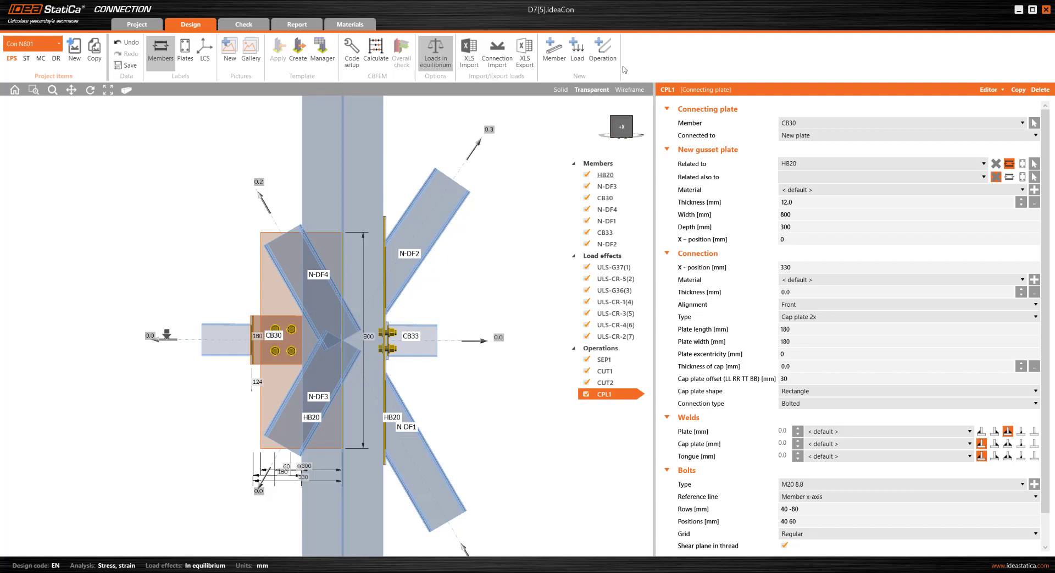
{"action": "left_click", "coordinate": [602, 50]}
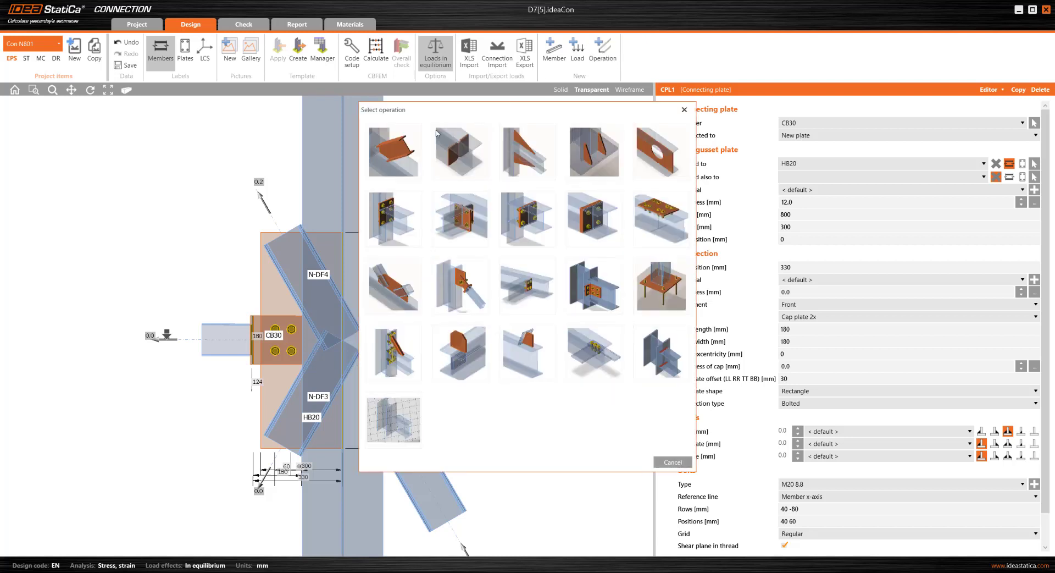
Add connecting plate CPL2 joining N-DF4 to the existing gusset plate at X-position 400
{"action": "left_click", "coordinate": [462, 285]}
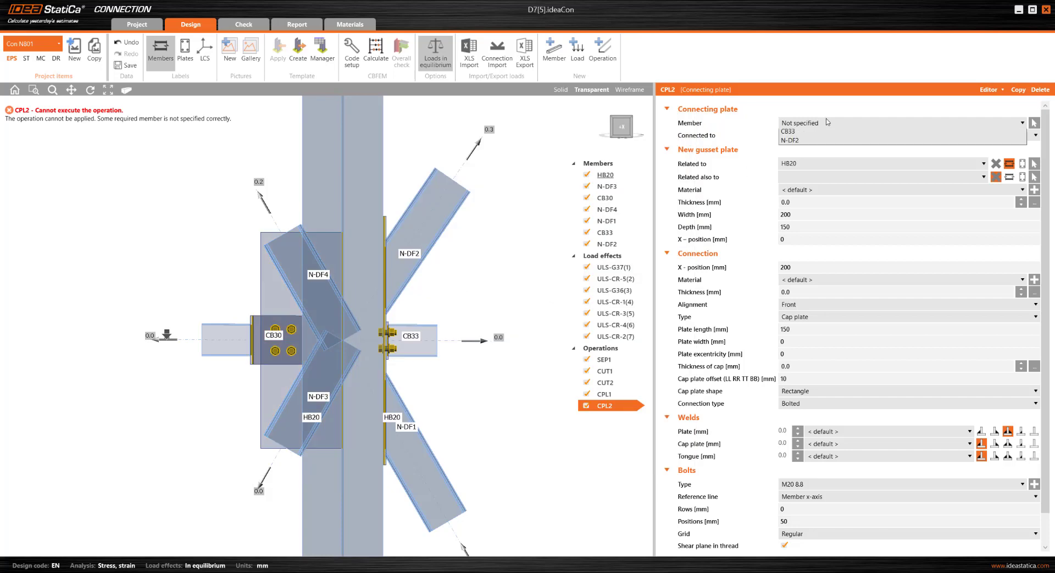
{"action": "left_click", "coordinate": [828, 122]}
{"action": "left_click", "coordinate": [813, 173]}
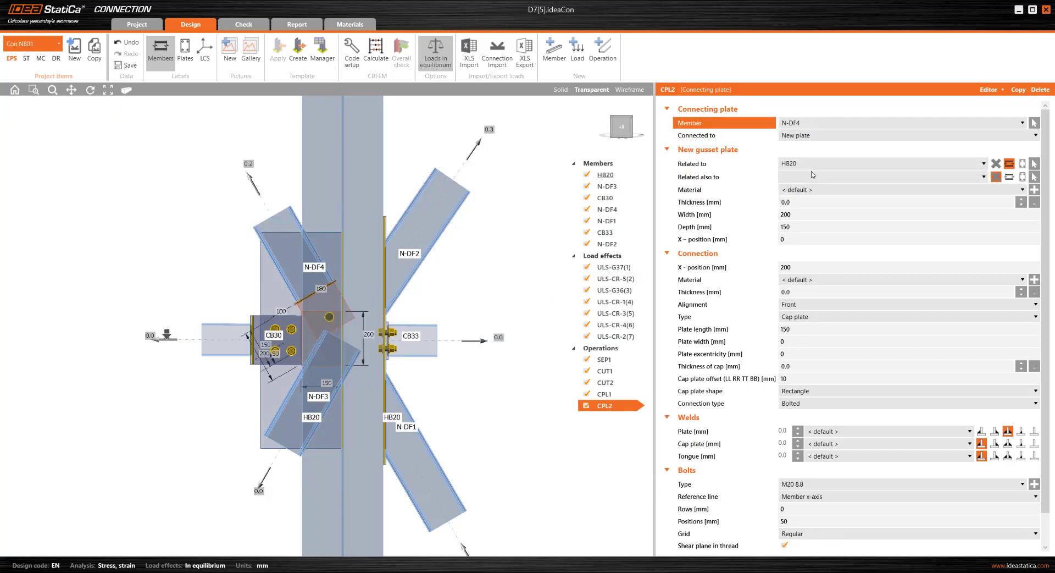
{"action": "left_click", "coordinate": [816, 136]}
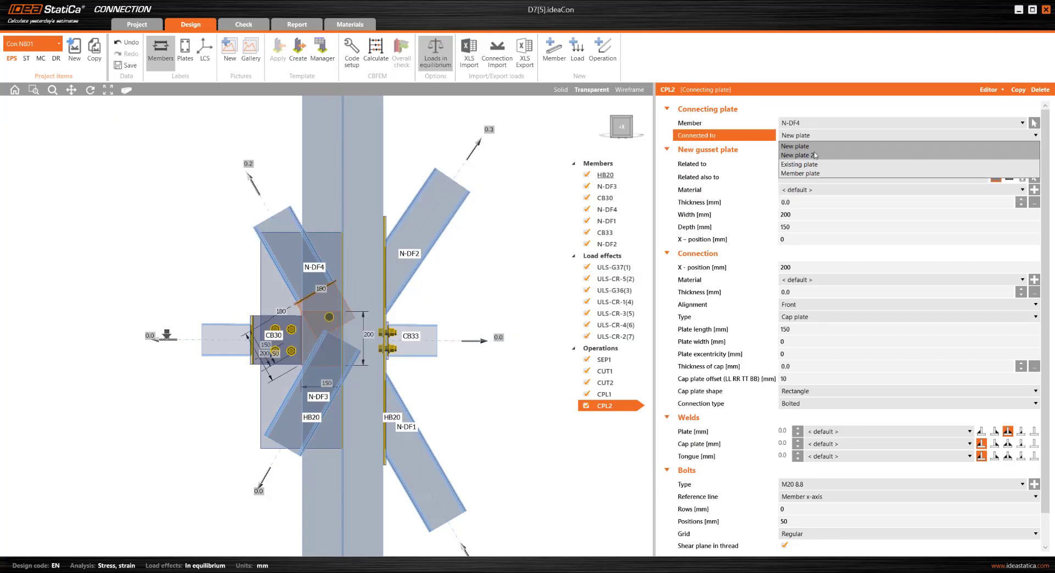
{"action": "left_click", "coordinate": [815, 164]}
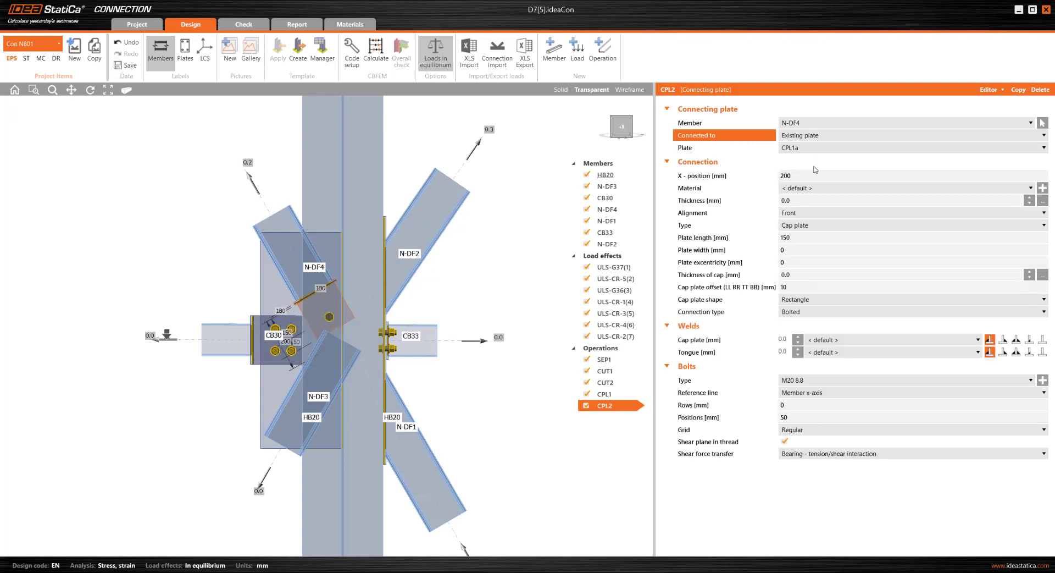
{"action": "left_click", "coordinate": [813, 178]}
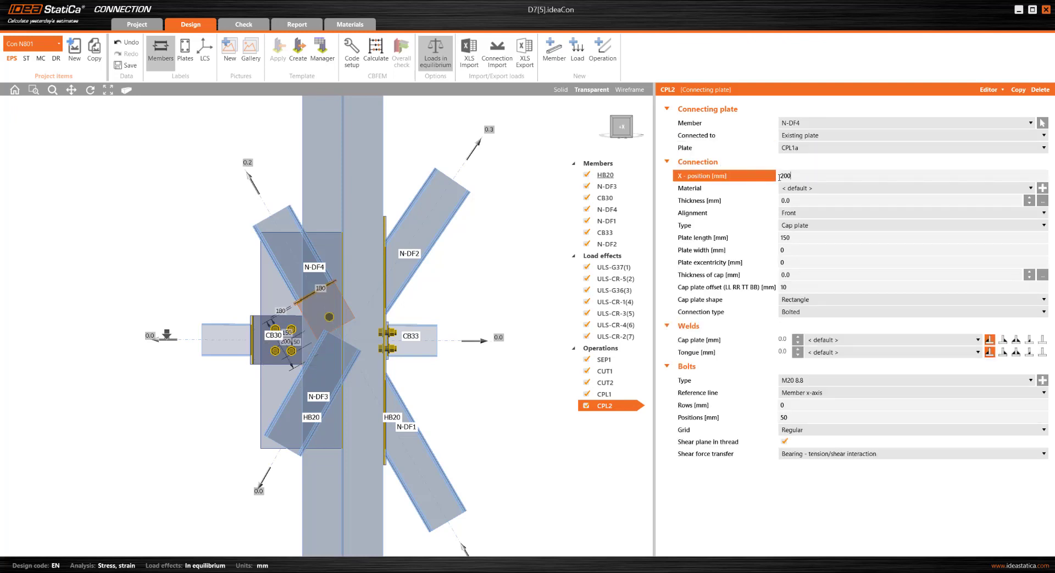
{"action": "type", "text": "400"}
{"action": "key", "text": "Tab"}
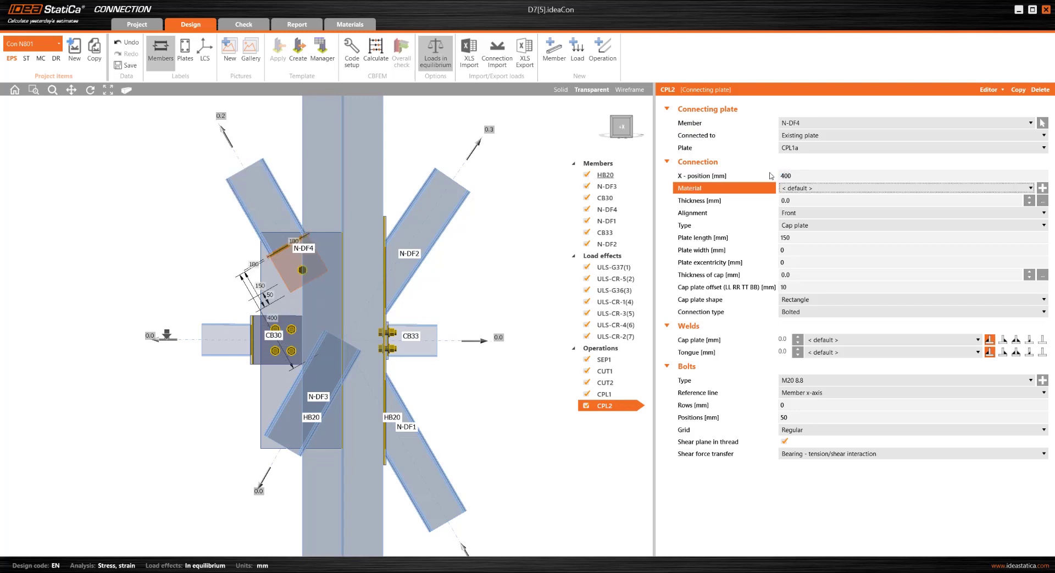
Make CPL2 a 170 mm Cap plate 2x with bolt rows 40 -80 and positions 40 60
{"action": "left_click", "coordinate": [811, 225]}
{"action": "left_click", "coordinate": [803, 246]}
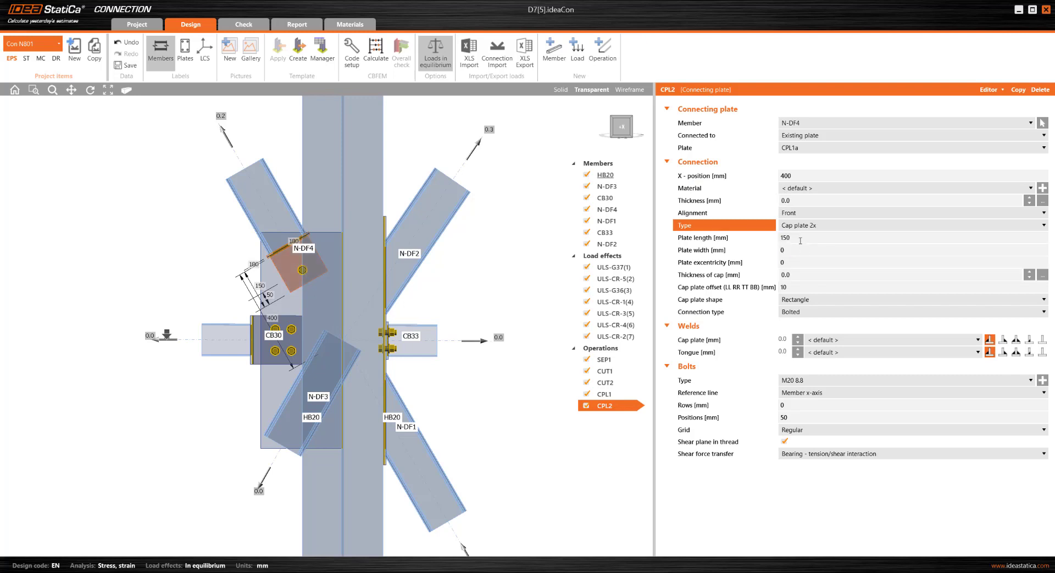
{"action": "left_click", "coordinate": [761, 241]}
{"action": "type", "text": "170"}
{"action": "key", "text": "Tab"}
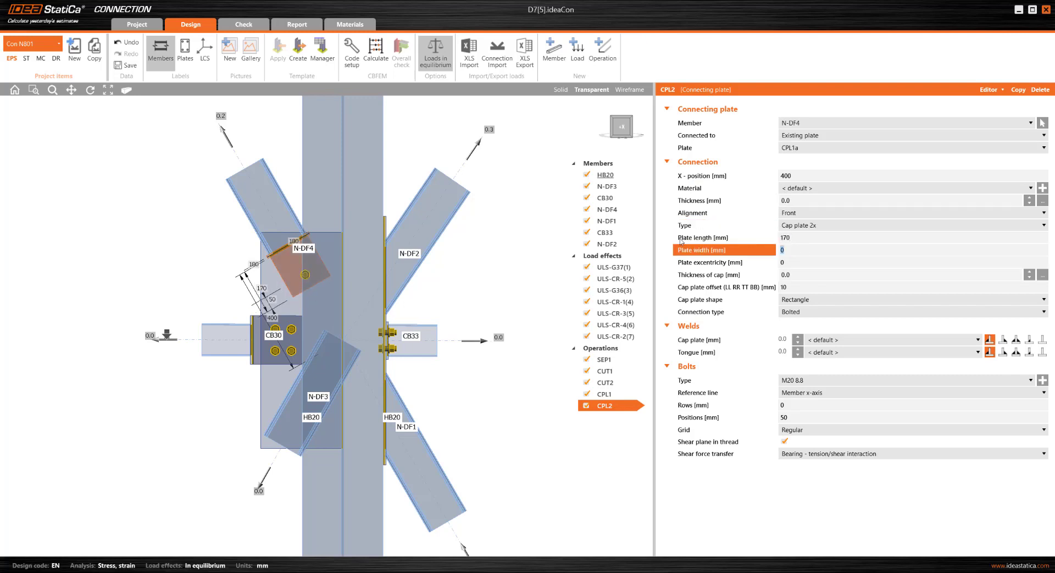
{"action": "scroll", "coordinate": [315, 284], "scroll_direction": "up", "scroll_amount": 3}
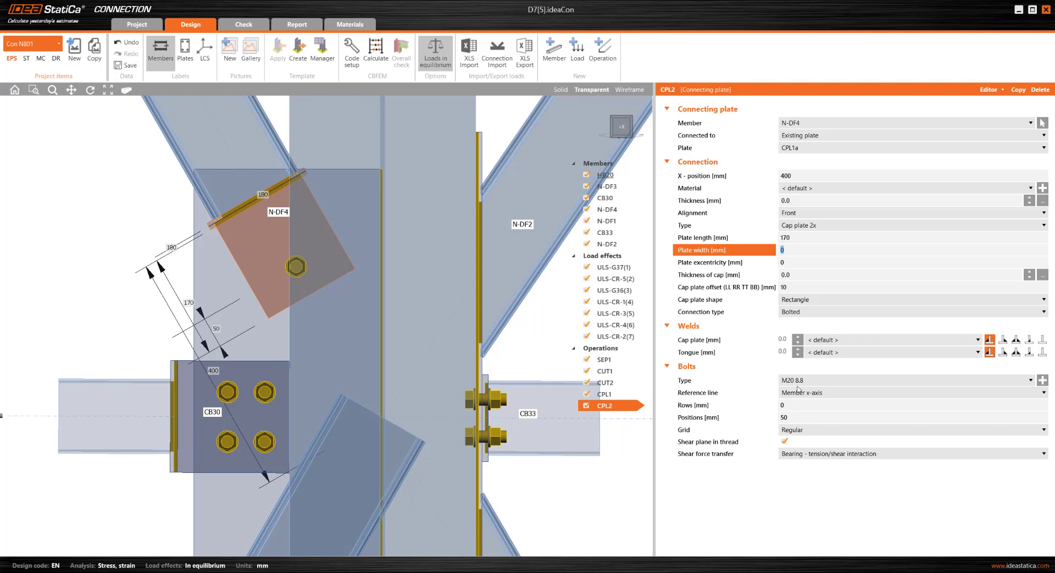
{"action": "left_click", "coordinate": [759, 407]}
{"action": "type", "text": "40 -80"}
{"action": "key", "text": "Tab"}
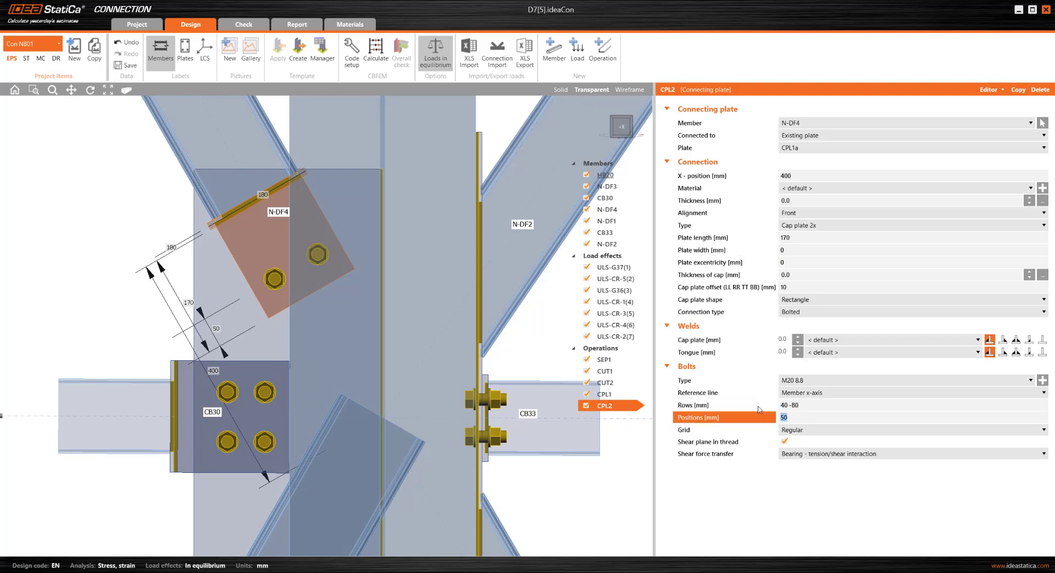
{"action": "type", "text": "40 60"}
{"action": "key", "text": "Tab"}
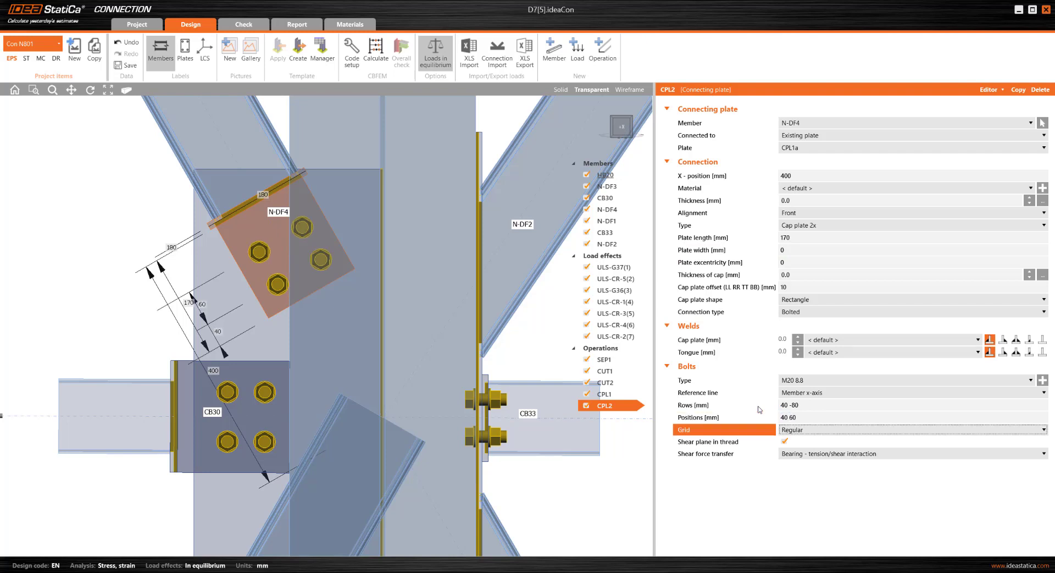
{"action": "scroll", "coordinate": [379, 308], "scroll_direction": "down", "scroll_amount": 4}
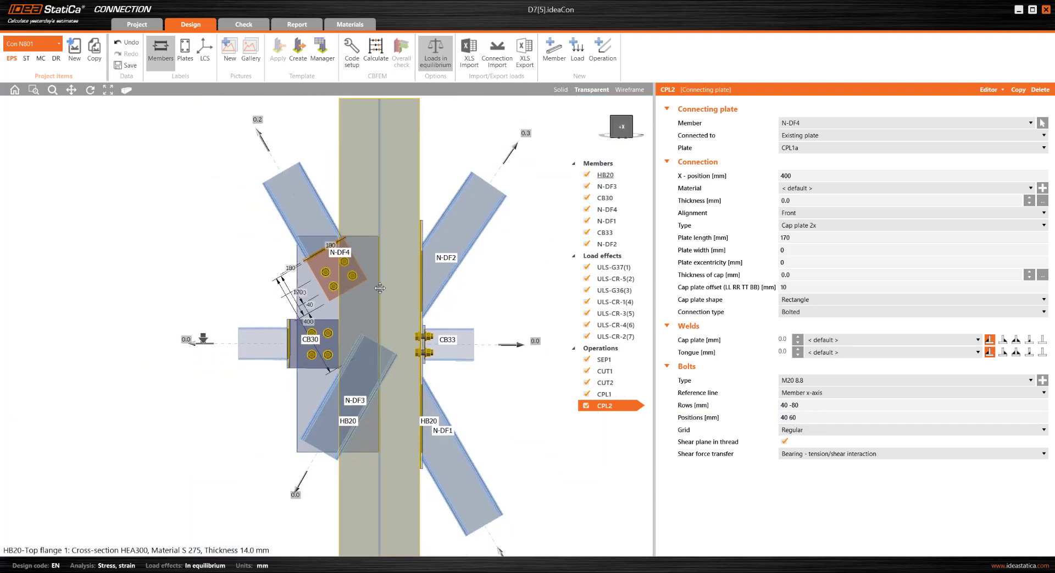
Copy CPL2 as CPL3 and assign it to member N-DF3
{"action": "left_click", "coordinate": [1018, 95]}
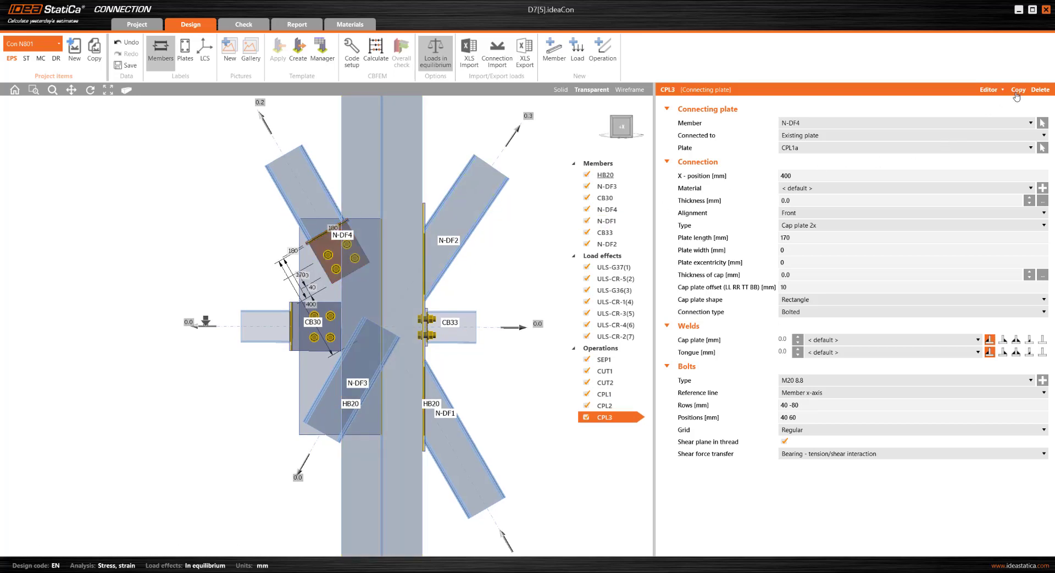
{"action": "left_click", "coordinate": [860, 123]}
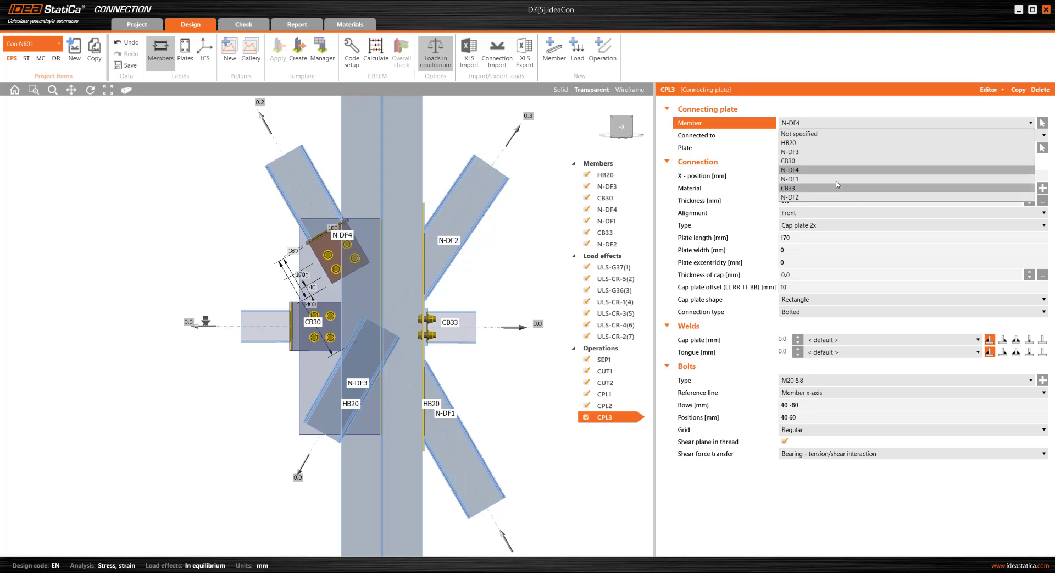
{"action": "left_click", "coordinate": [838, 151]}
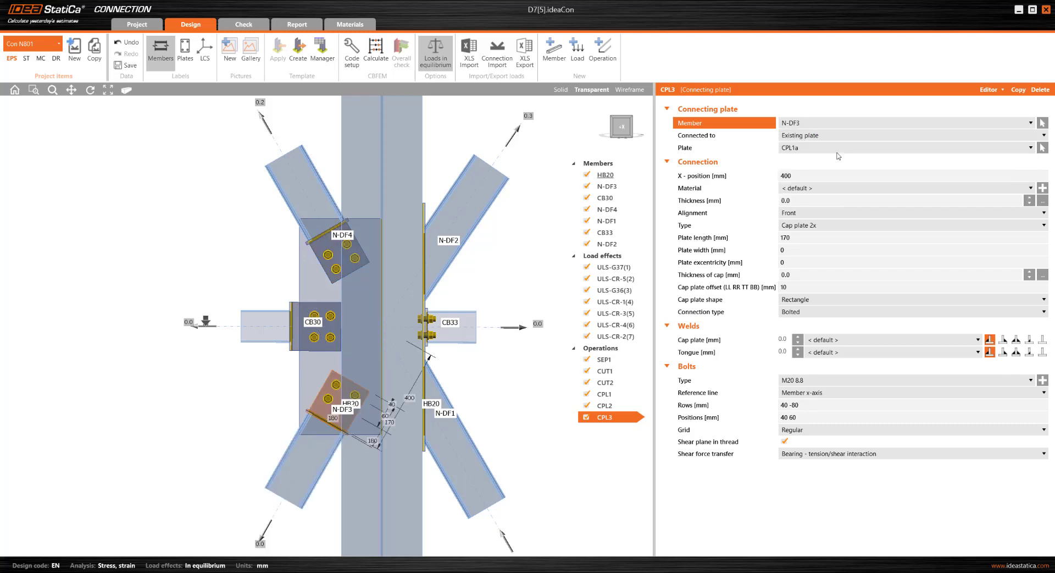
Add plate cut PCUT1 trimming gusset CPL1a by cap plate CPL2a with 20 mm offset, changing its weld type
{"action": "left_click", "coordinate": [604, 50]}
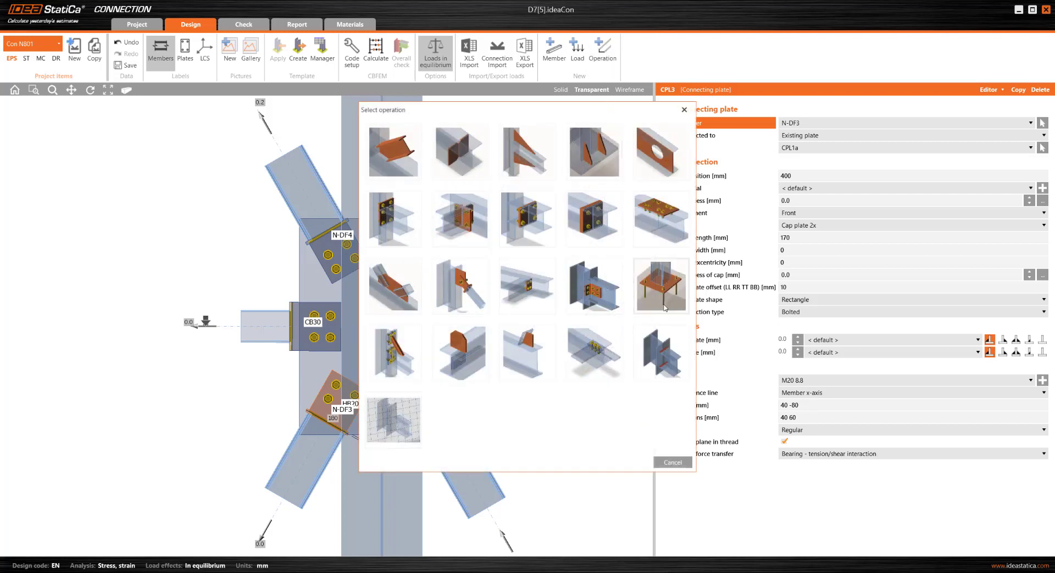
{"action": "left_click", "coordinate": [536, 350]}
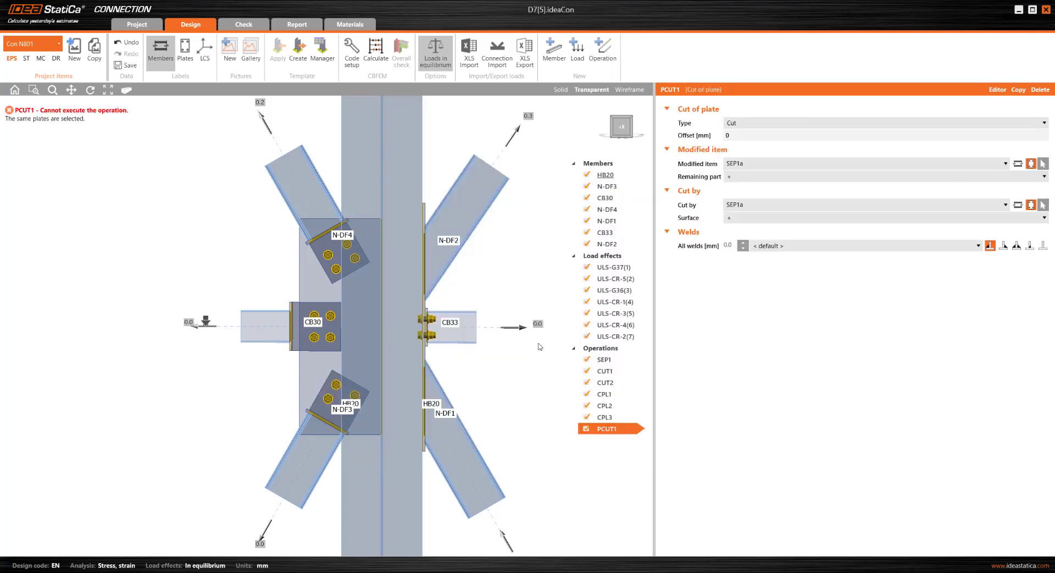
{"action": "left_click", "coordinate": [1041, 163]}
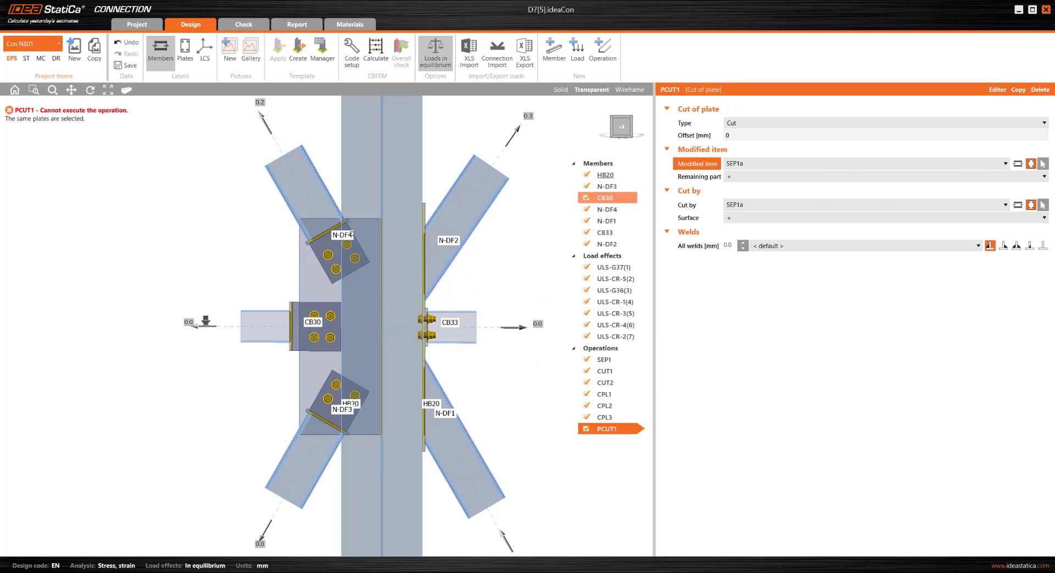
{"action": "left_click", "coordinate": [311, 285]}
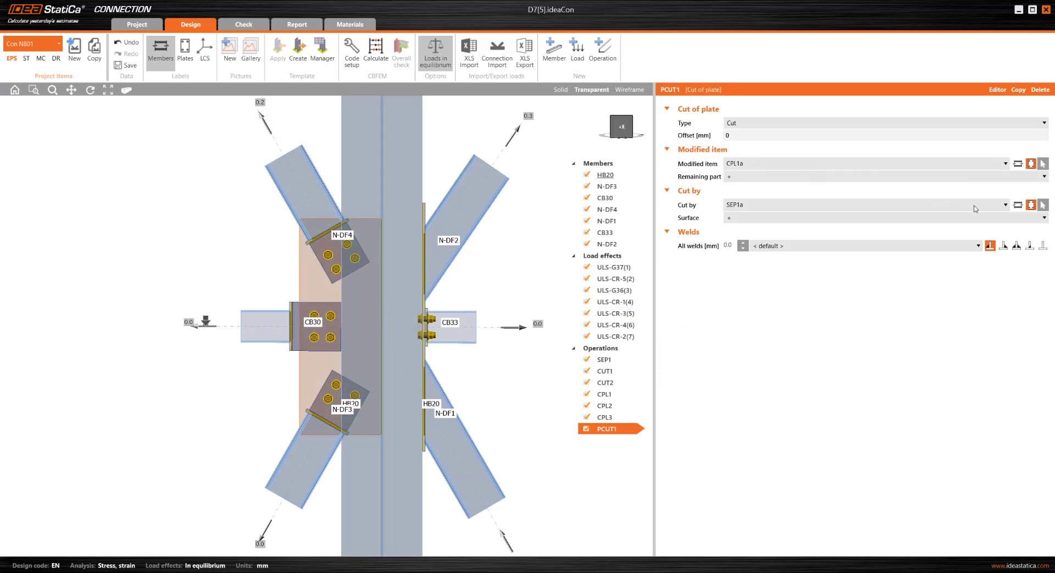
{"action": "left_click", "coordinate": [1032, 205]}
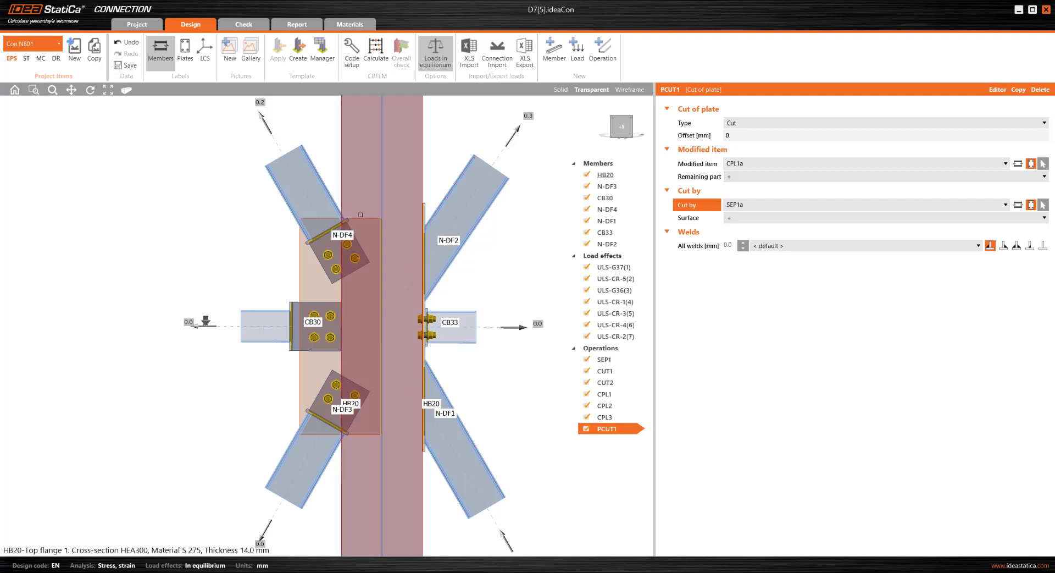
{"action": "left_click", "coordinate": [328, 231]}
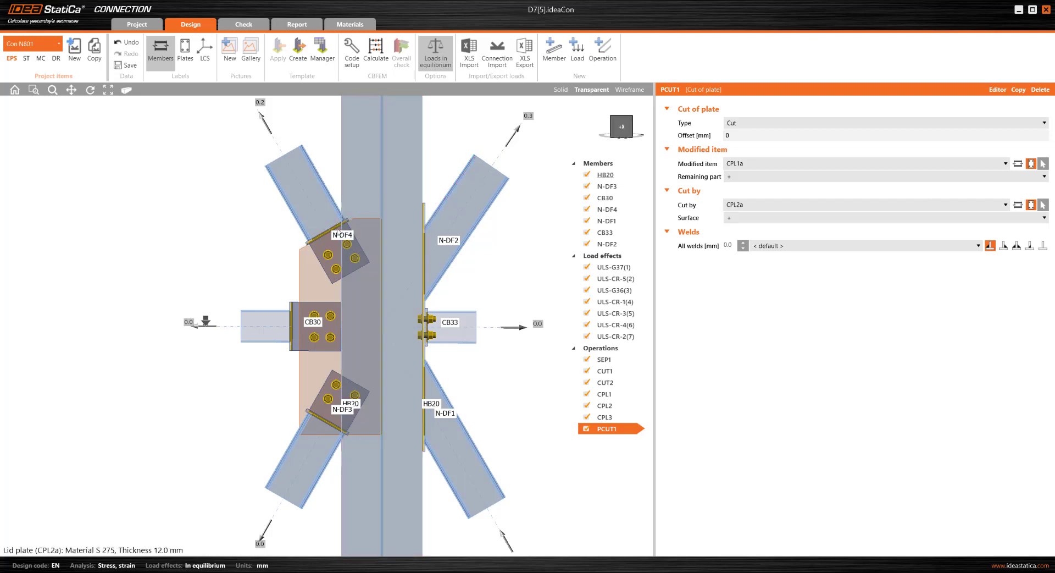
{"action": "left_click", "coordinate": [701, 141]}
{"action": "key", "text": "BackSpace"}
{"action": "type", "text": "20"}
{"action": "key", "text": "Tab"}
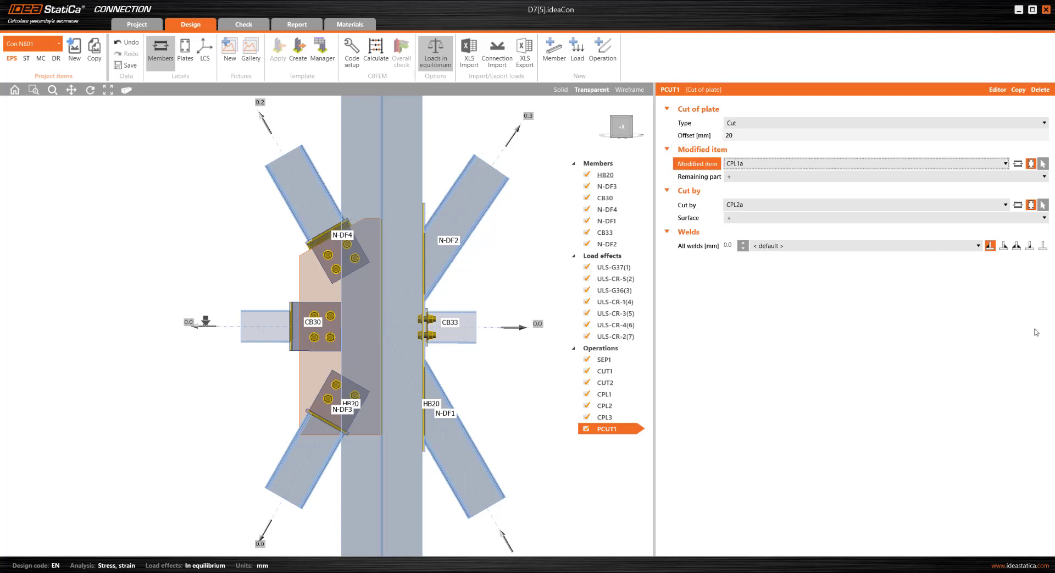
{"action": "left_click", "coordinate": [1042, 245]}
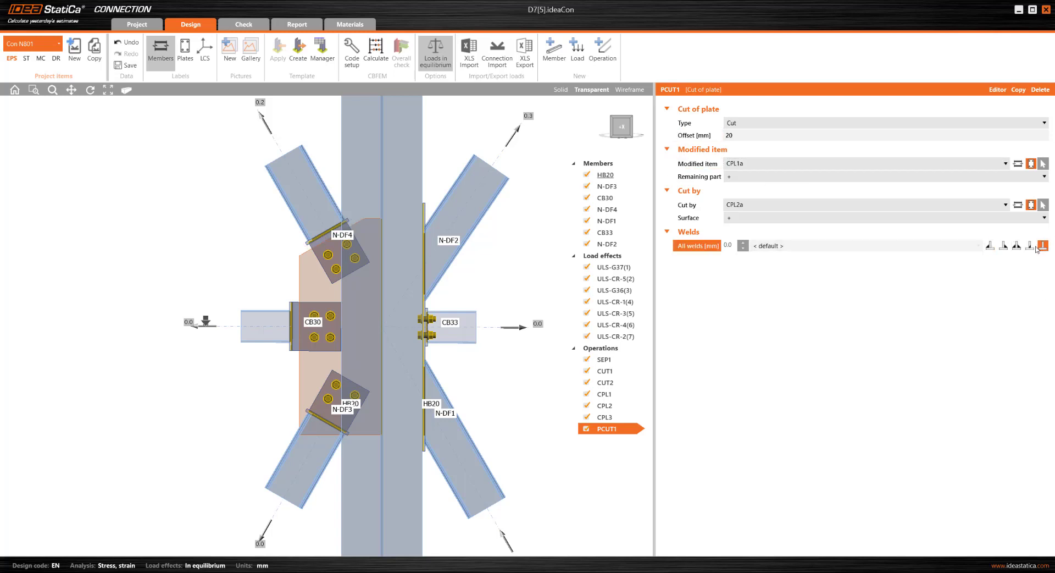
Duplicate the cut as PCUT2 and set its cutting plate to N-DF3 cap plate CPL3a
{"action": "left_click", "coordinate": [1019, 90]}
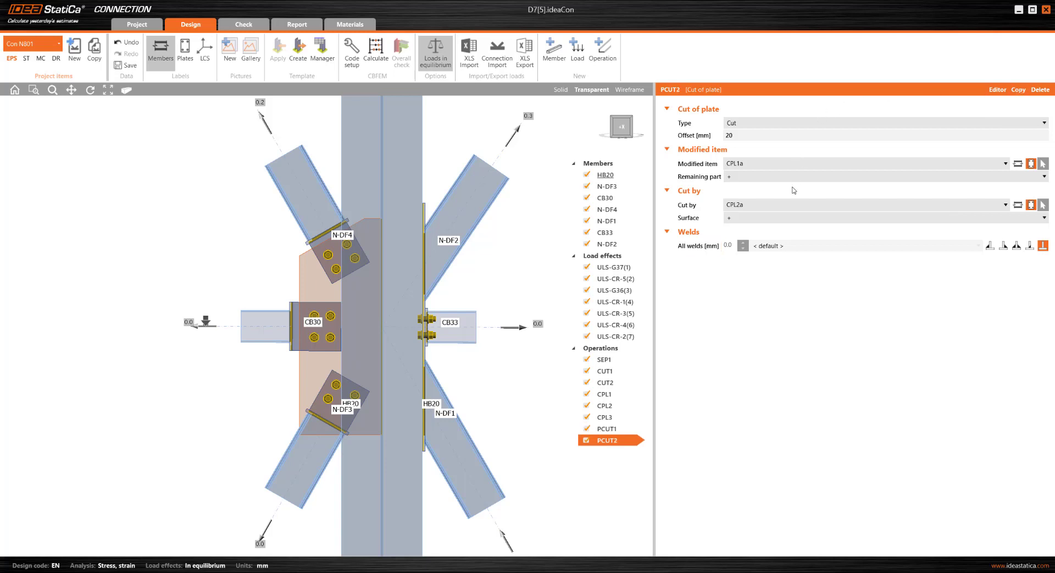
{"action": "left_click", "coordinate": [786, 208]}
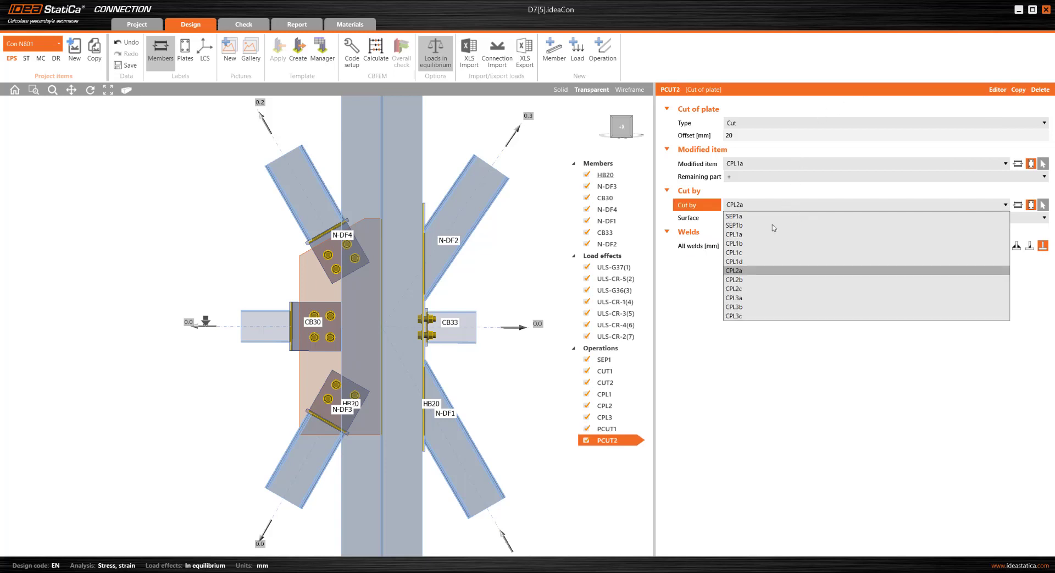
{"action": "left_click", "coordinate": [755, 298]}
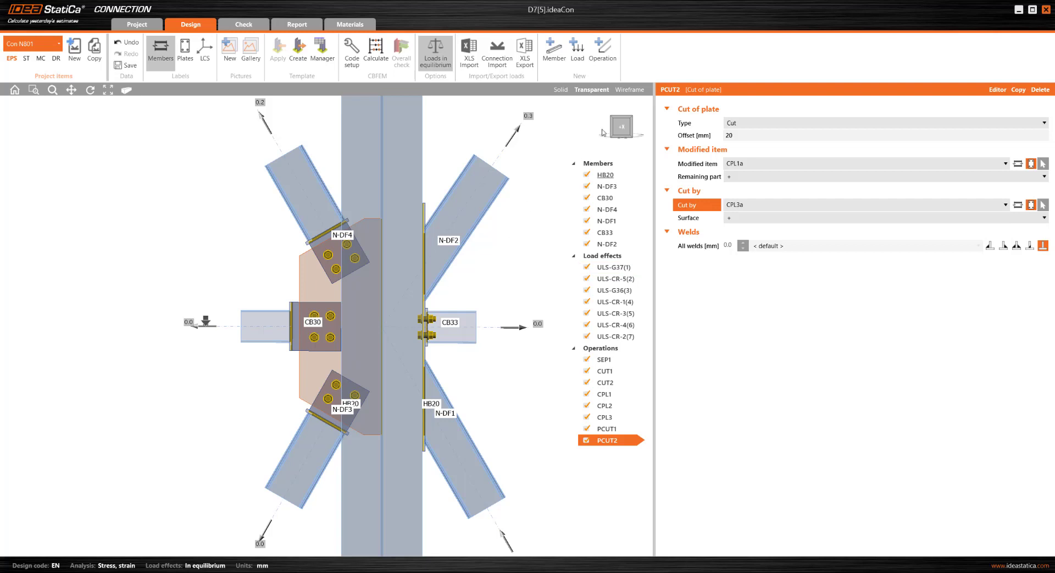
Show the model as solid and orbit it to inspect the trimmed gusset from both sides
{"action": "left_click", "coordinate": [561, 90]}
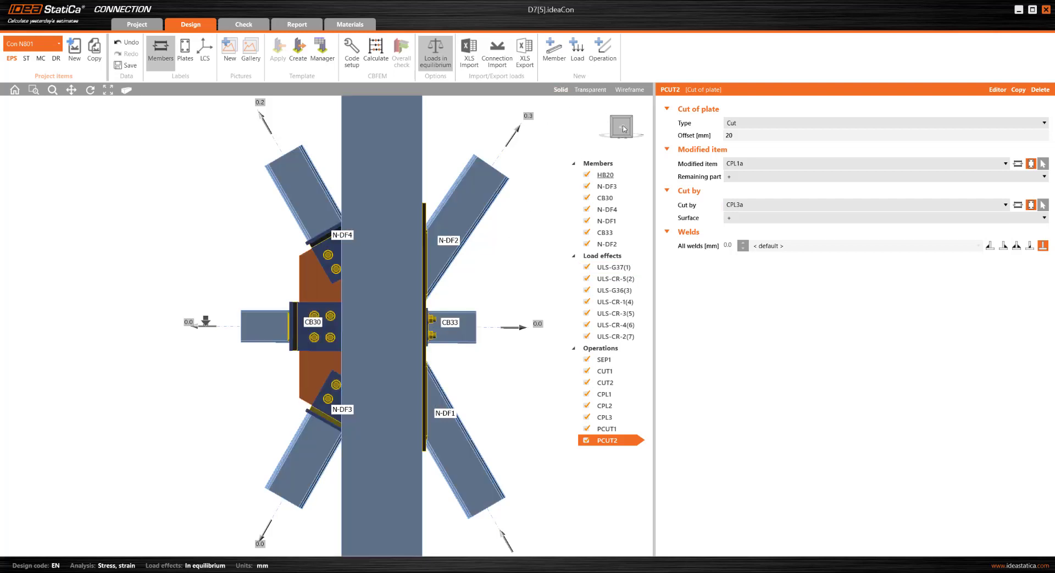
{"action": "left_click", "coordinate": [635, 137]}
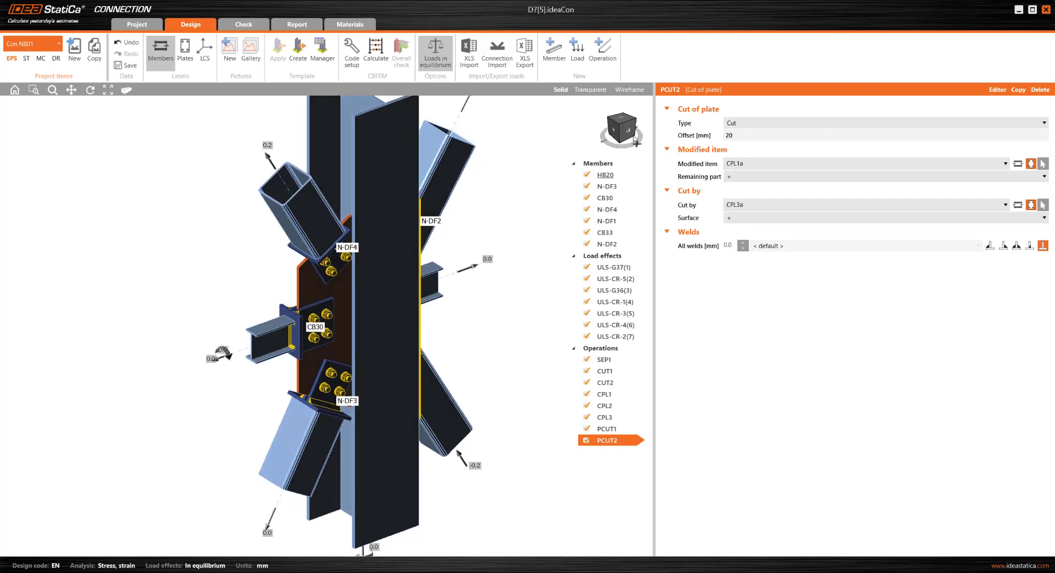
{"action": "left_click_drag", "start_coordinate": [635, 140], "coordinate": [400, 292]}
{"action": "scroll", "coordinate": [399, 292], "scroll_direction": "down", "scroll_amount": 5}
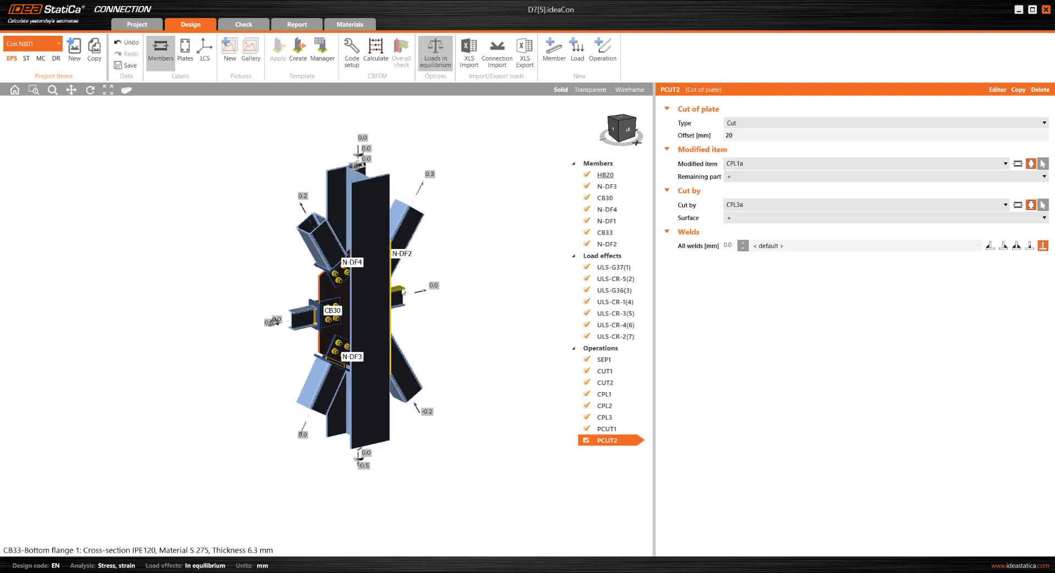
{"action": "left_click", "coordinate": [625, 131]}
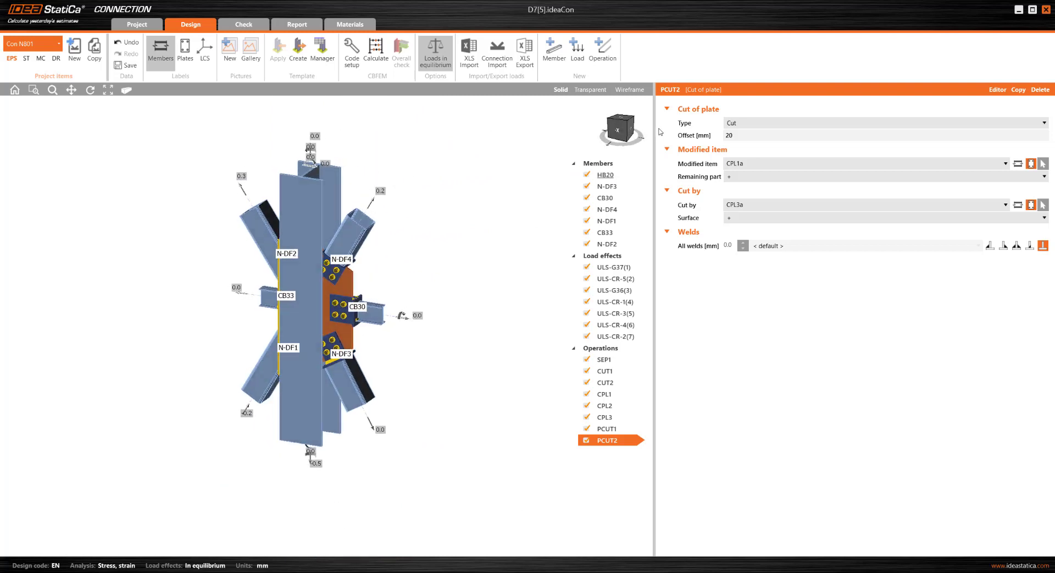
{"action": "scroll", "coordinate": [367, 224], "scroll_direction": "up", "scroll_amount": 2}
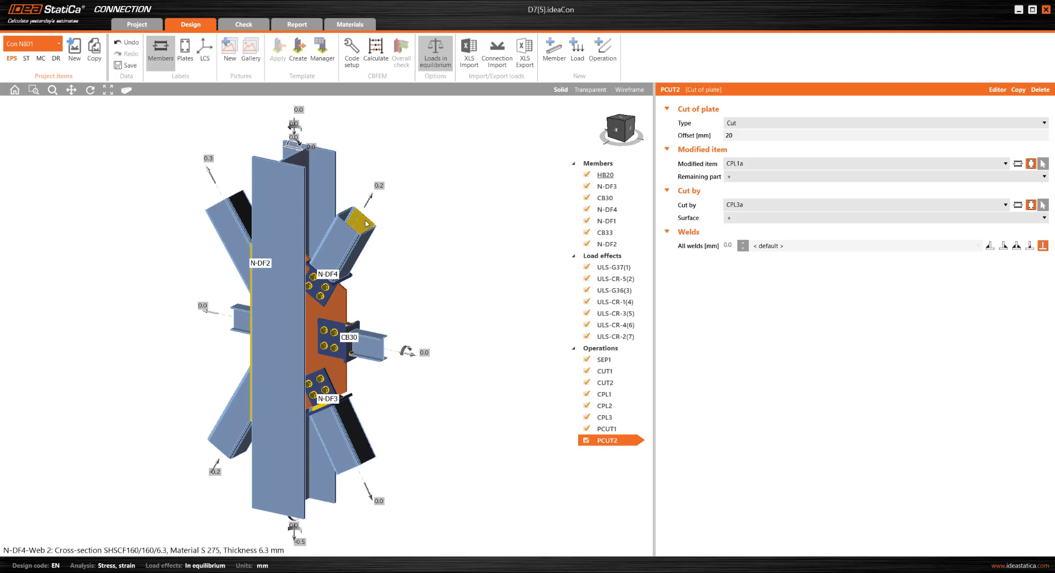
Run the Stress/strain - Buckling calculation, yielding welds 98.4% and buckling factor 8.40
{"action": "left_click", "coordinate": [248, 25]}
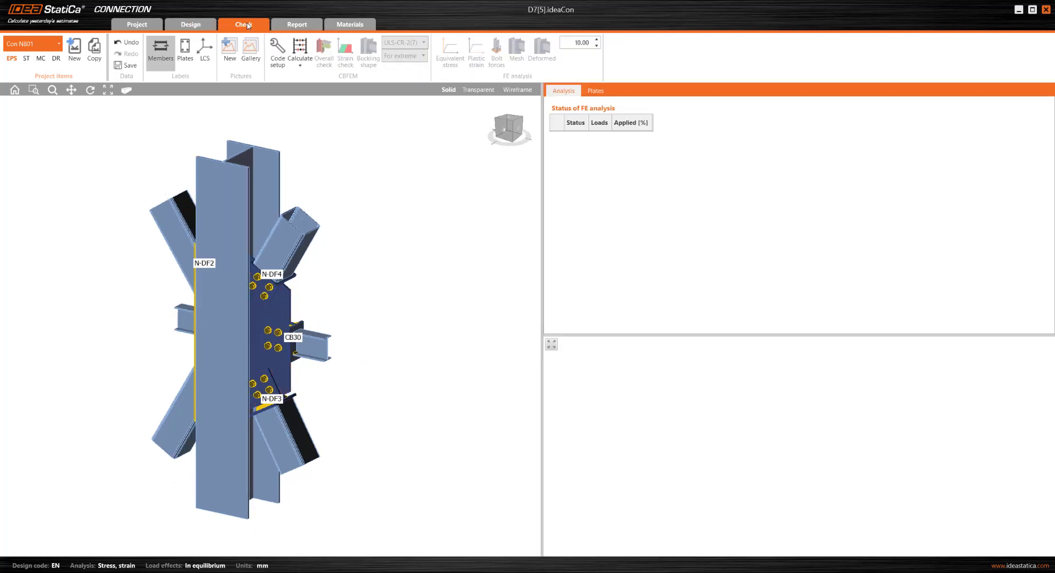
{"action": "left_click", "coordinate": [300, 61]}
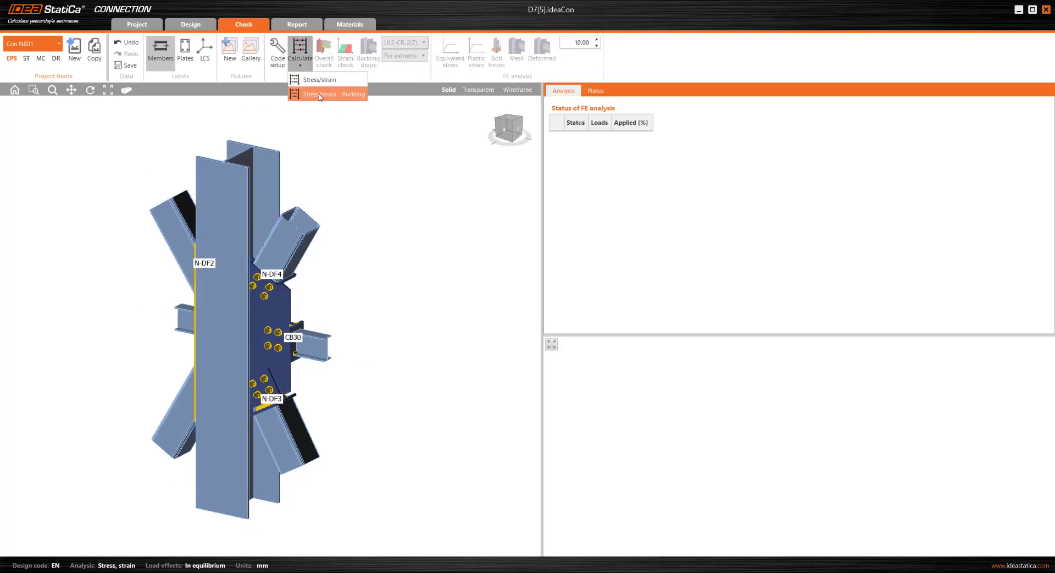
{"action": "left_click", "coordinate": [321, 95]}
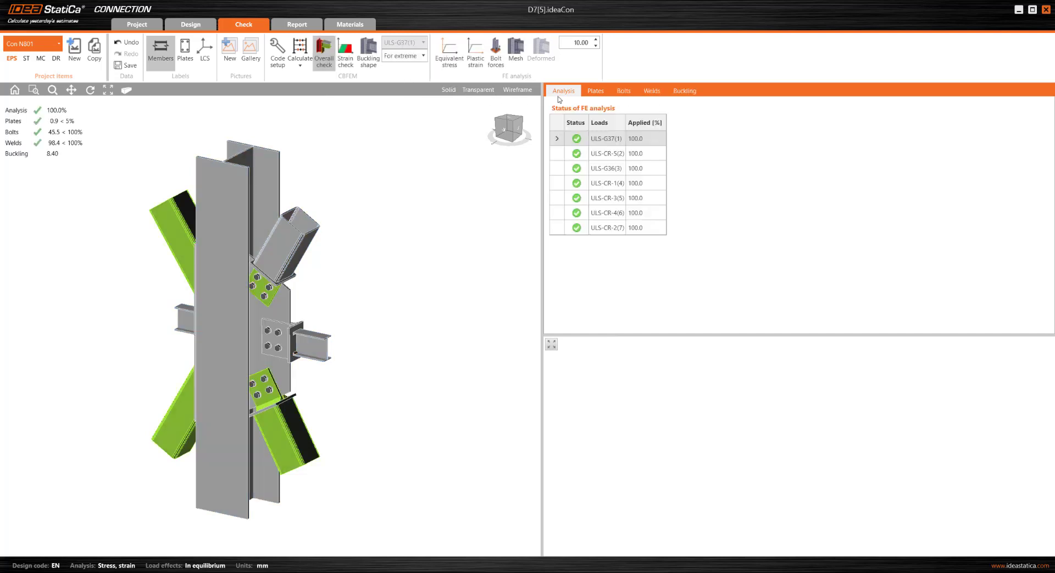
Review plate results with mesh, bolt B1 details and weld checks, then list local buckling factors
{"action": "left_click", "coordinate": [596, 93]}
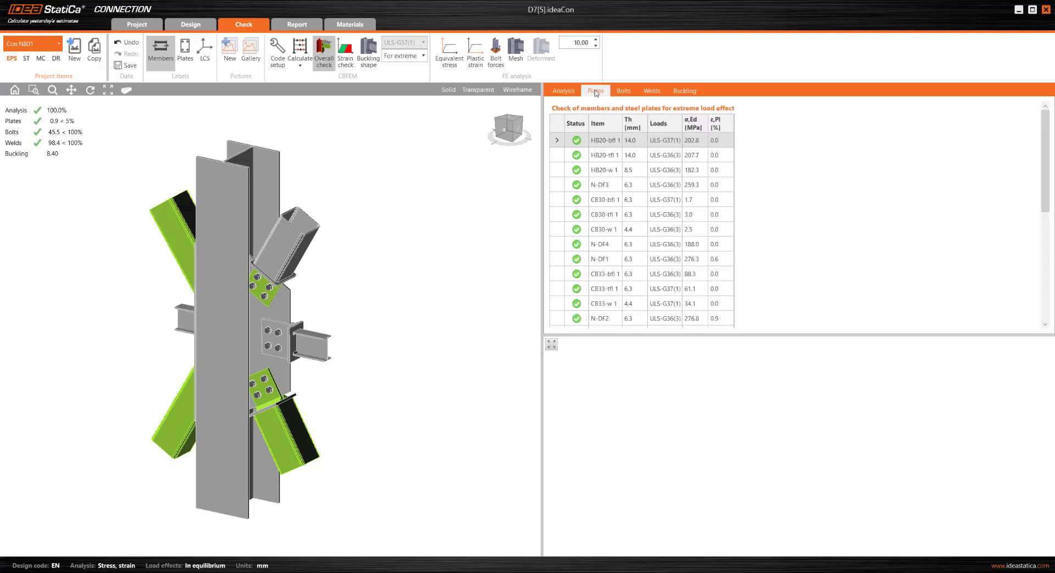
{"action": "left_click", "coordinate": [515, 47]}
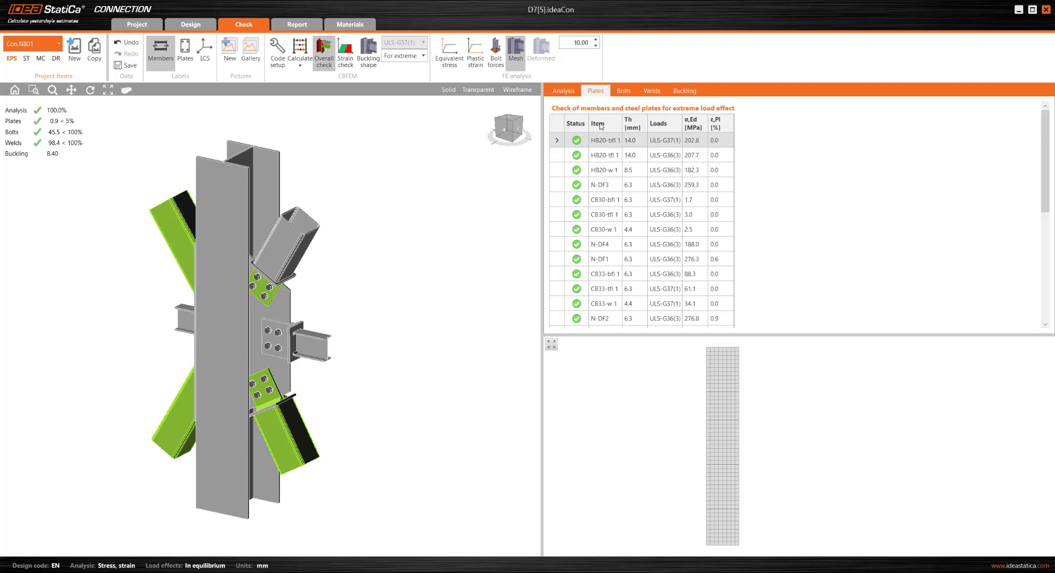
{"action": "left_click", "coordinate": [625, 93]}
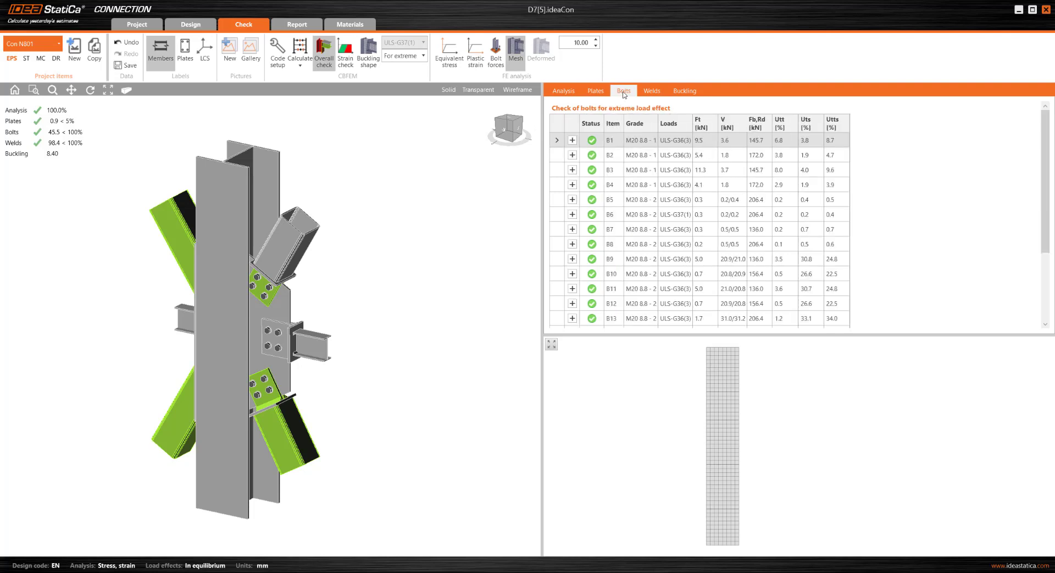
{"action": "left_click", "coordinate": [573, 140]}
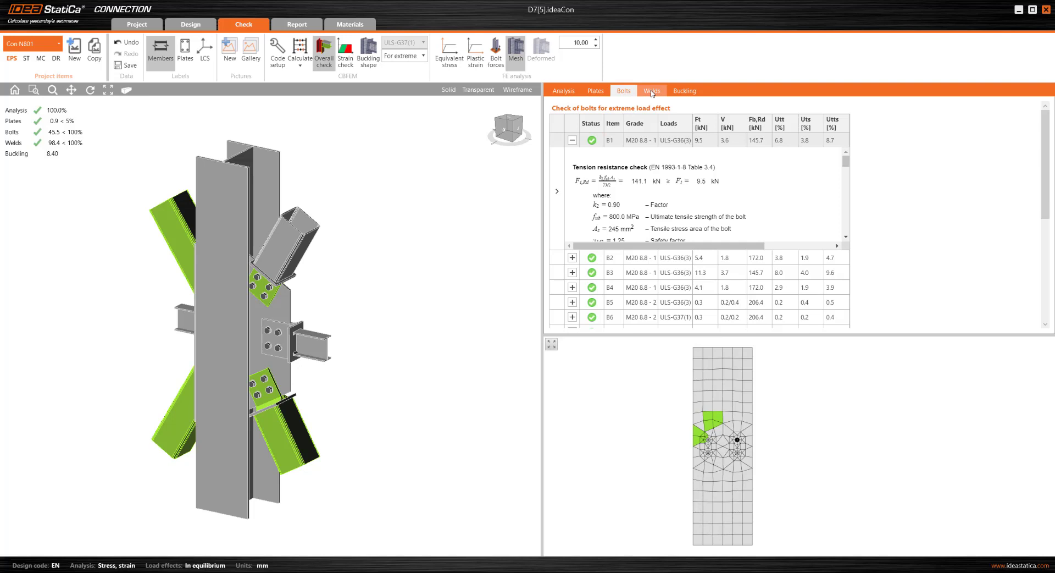
{"action": "left_click", "coordinate": [652, 92]}
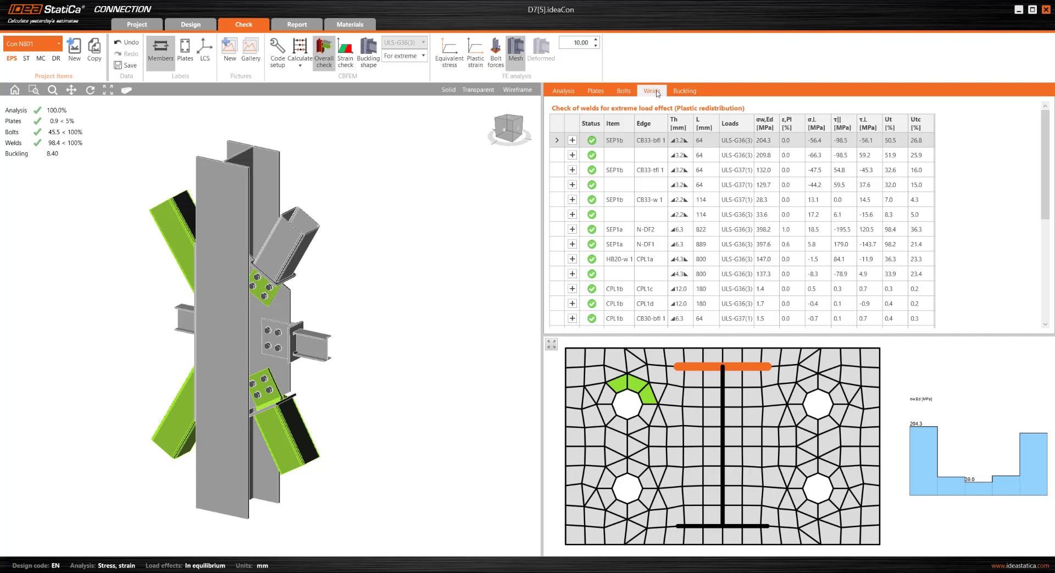
{"action": "left_click", "coordinate": [684, 91]}
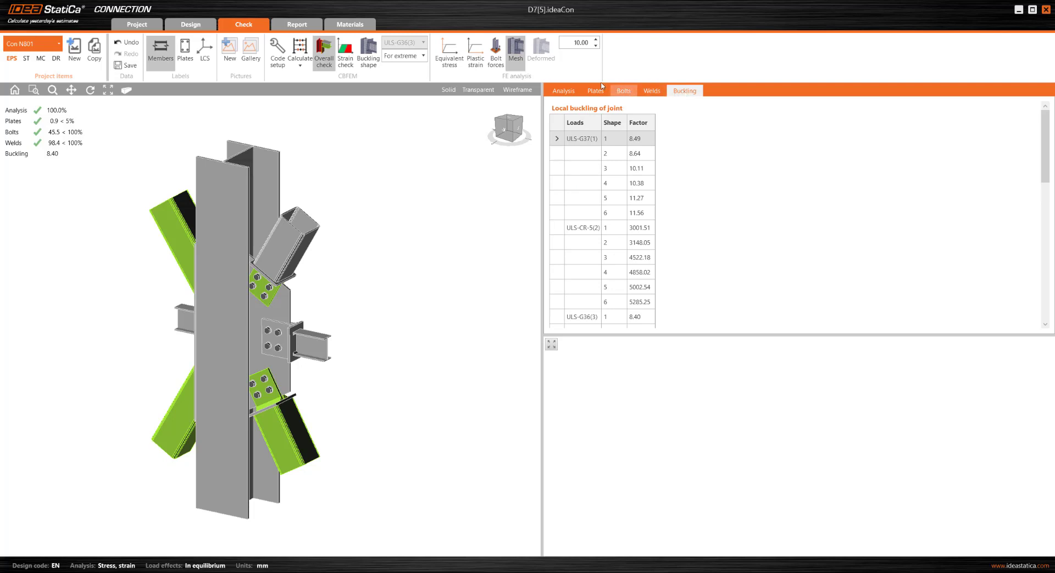
Display buckling mode 5 of ULS-G37(1) and mode 6 of ULS-G36(3), viewing both sides
{"action": "left_click", "coordinate": [369, 53]}
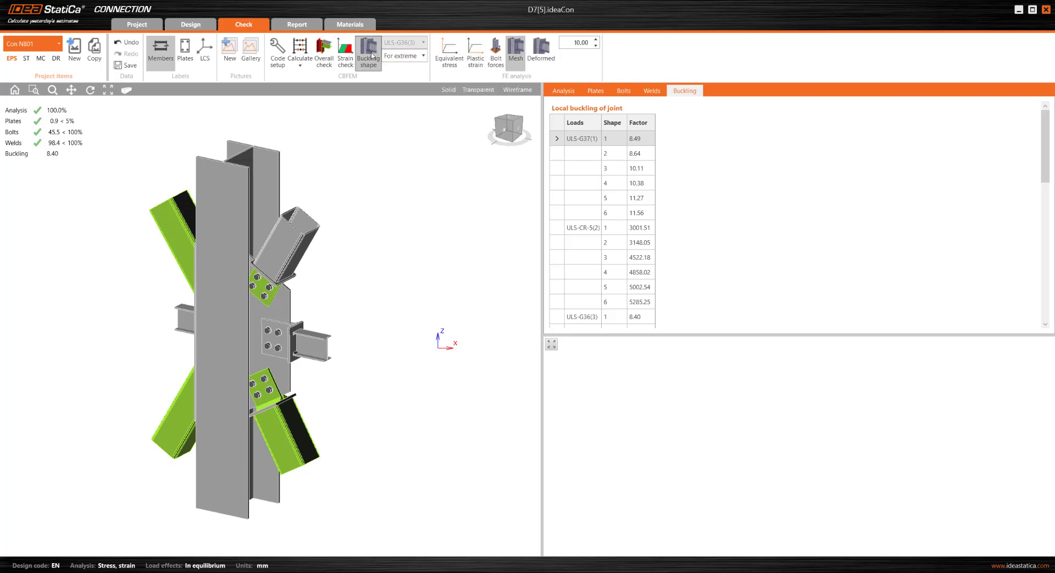
{"action": "left_click", "coordinate": [350, 58]}
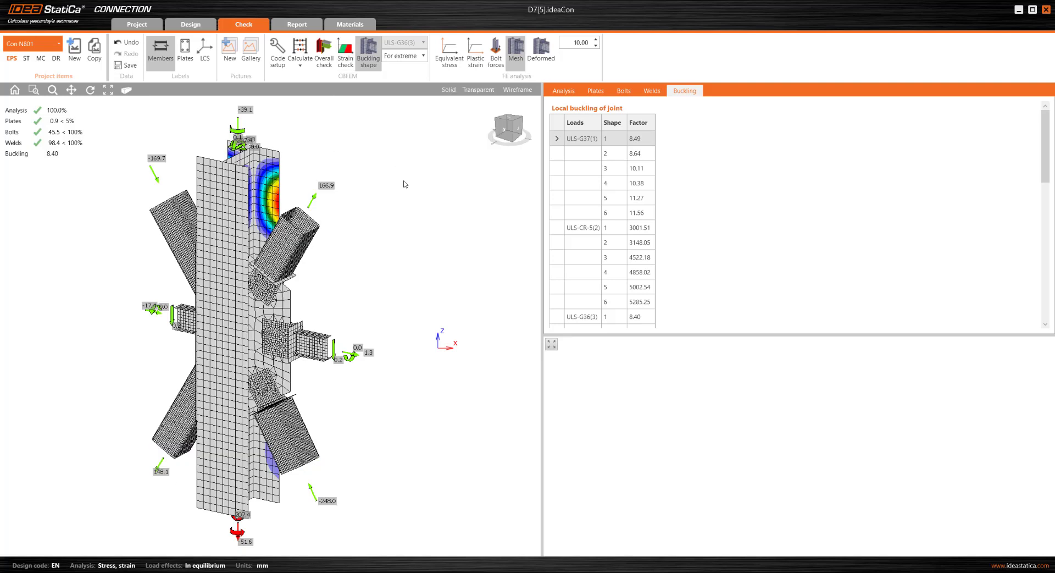
{"action": "left_click", "coordinate": [558, 202]}
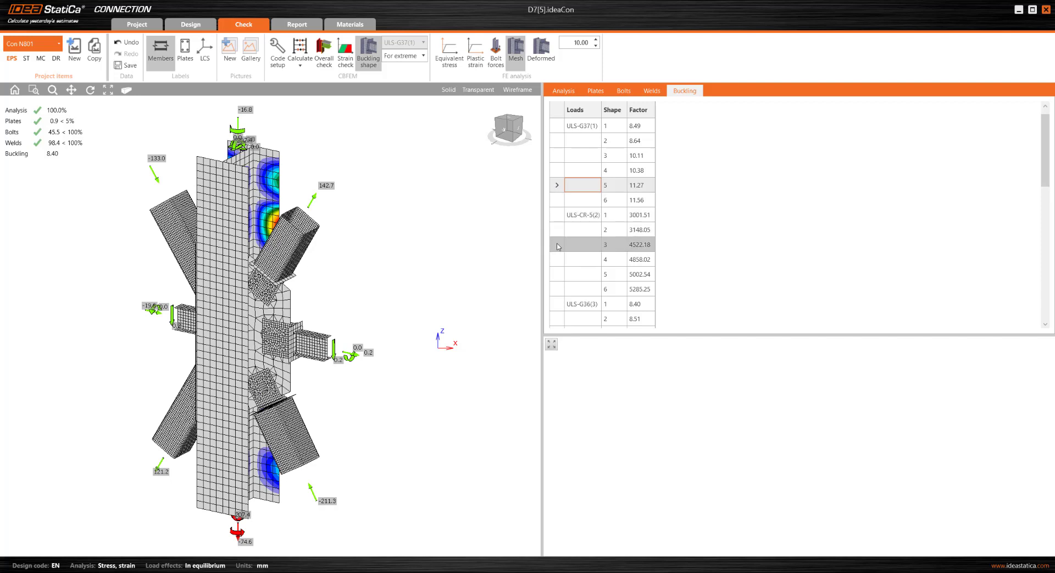
{"action": "scroll", "coordinate": [558, 246], "scroll_direction": "down", "scroll_amount": 2}
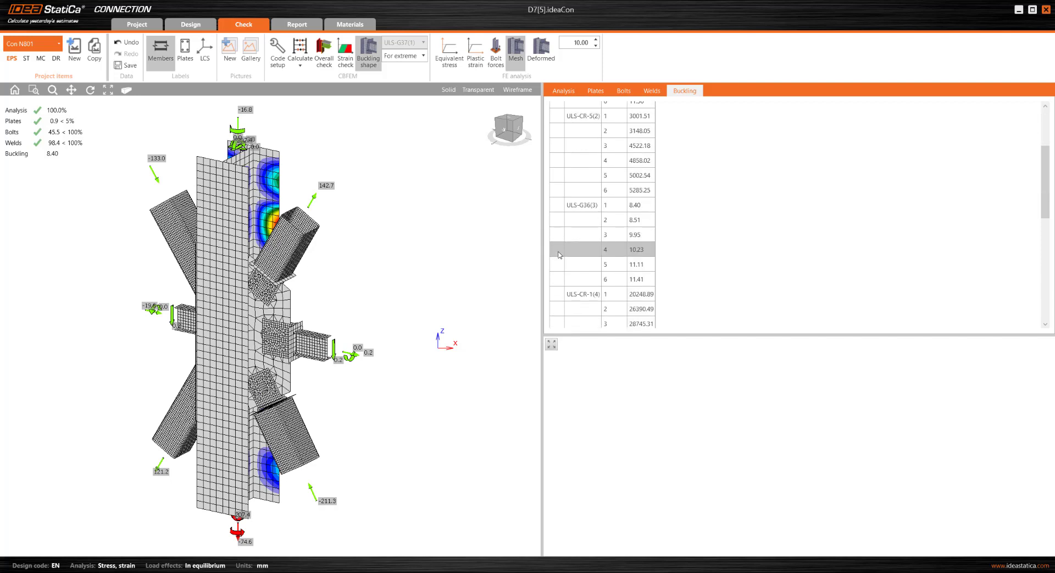
{"action": "left_click", "coordinate": [559, 280]}
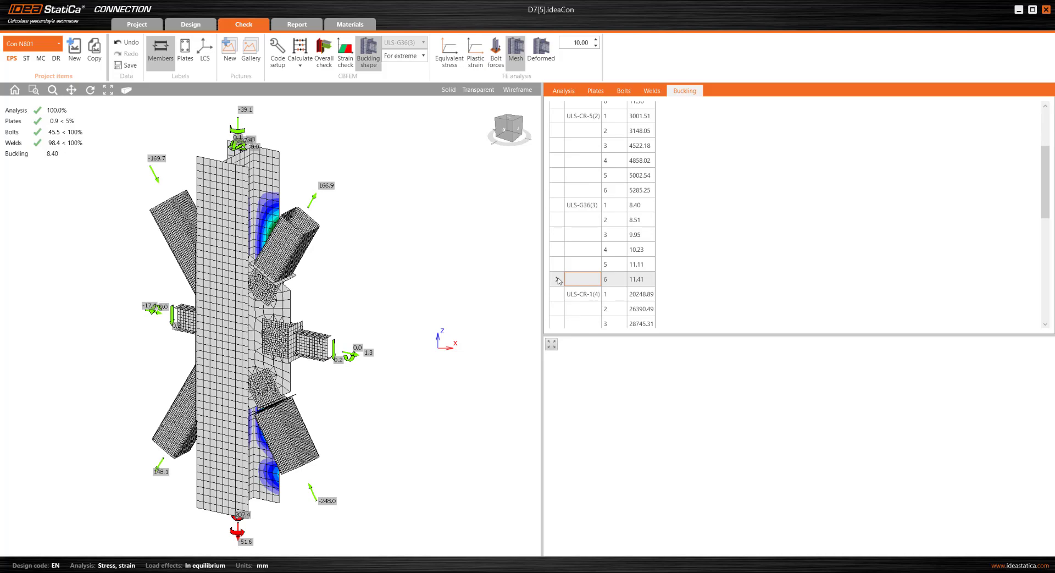
{"action": "left_click", "coordinate": [505, 130]}
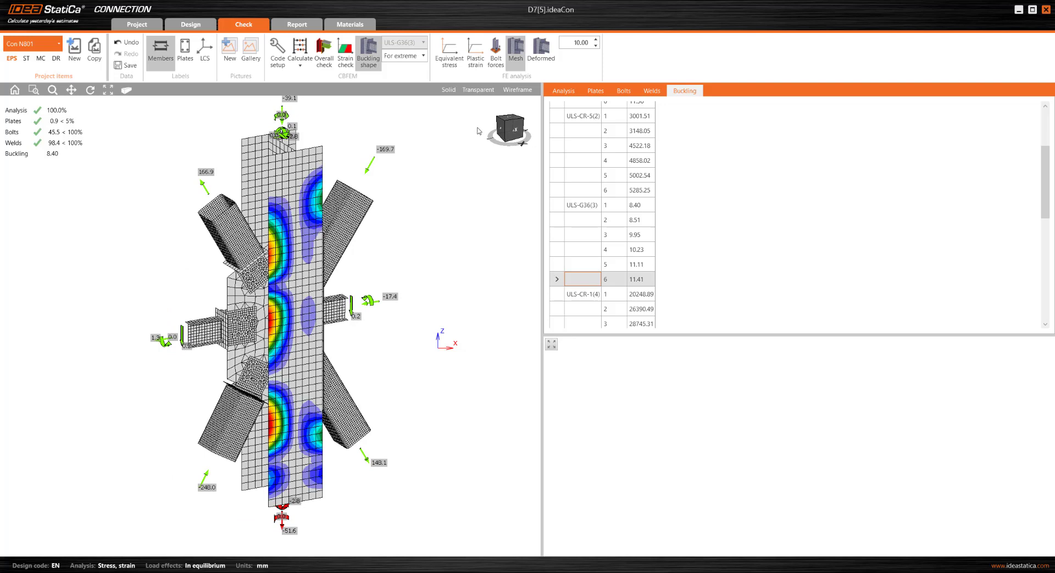
{"action": "scroll", "coordinate": [566, 264], "scroll_direction": "down", "scroll_amount": 2}
{"action": "scroll", "coordinate": [565, 259], "scroll_direction": "up", "scroll_amount": 1}
{"action": "scroll", "coordinate": [565, 259], "scroll_direction": "up", "scroll_amount": 3}
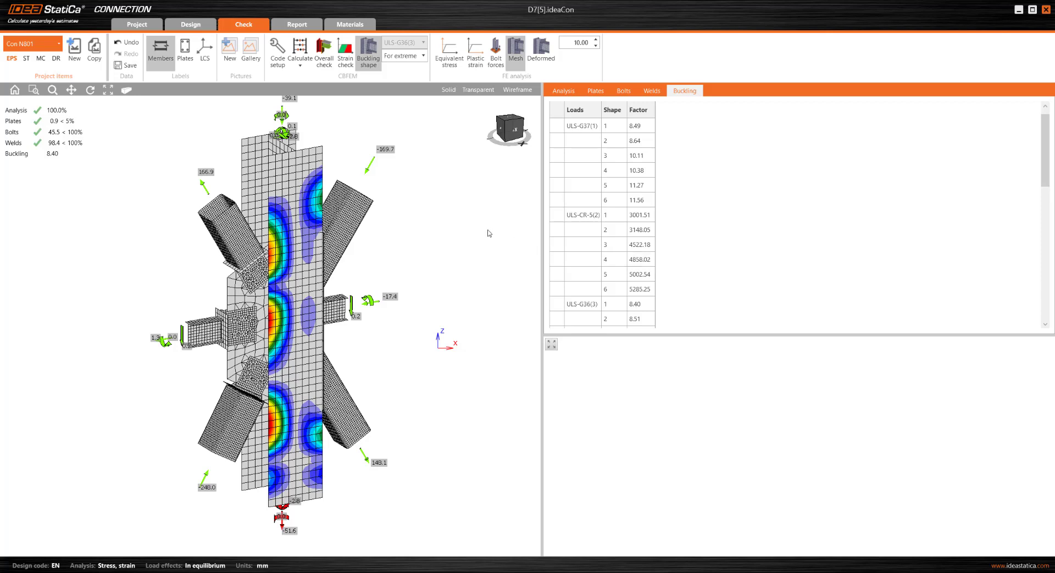
Show equivalent stress, turn the joint to its front, then display plastic strain on a 0–1.0% scale
{"action": "left_click", "coordinate": [446, 62]}
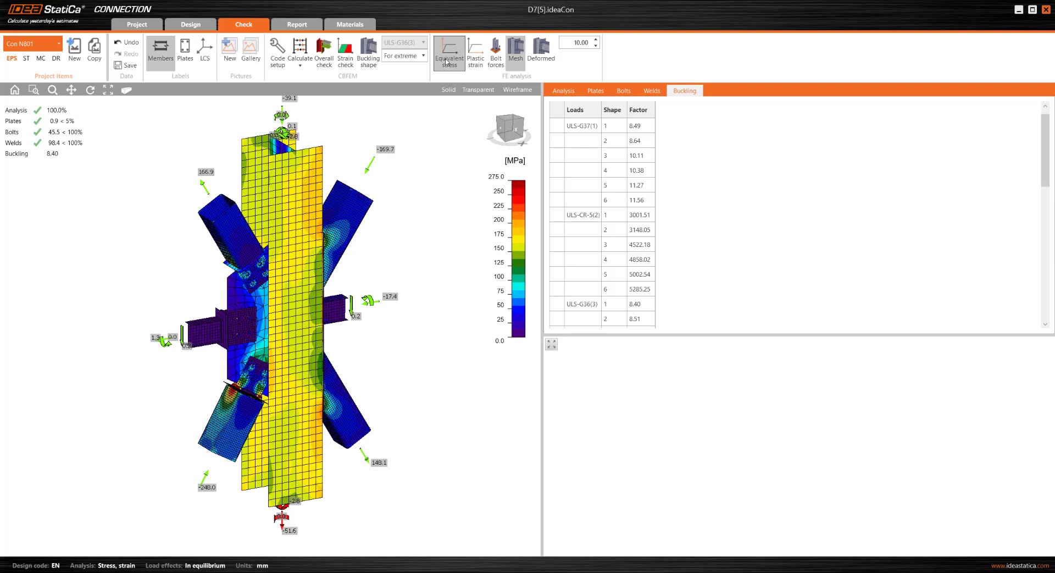
{"action": "left_click", "coordinate": [515, 133]}
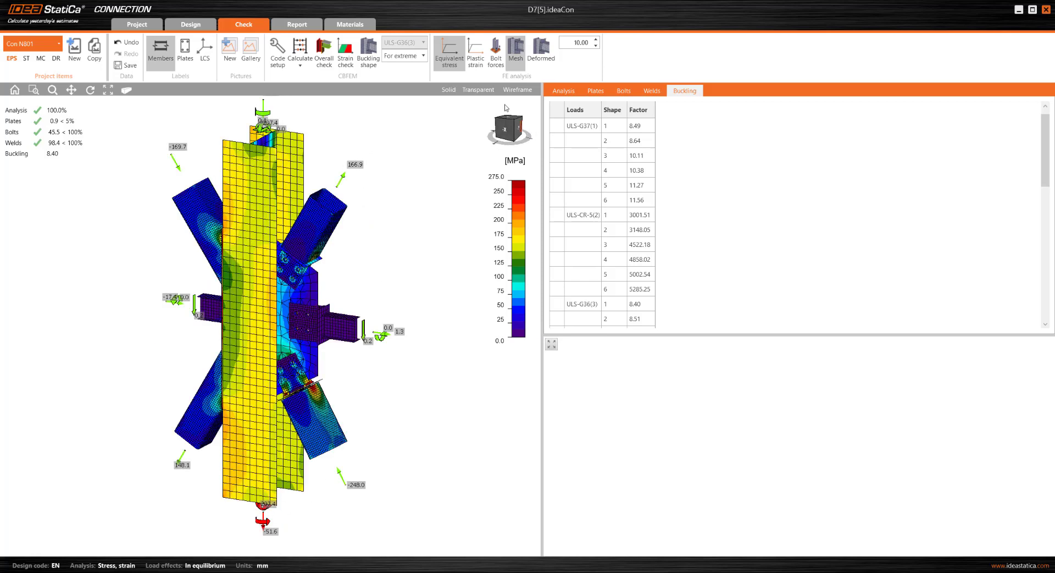
{"action": "left_click", "coordinate": [480, 54]}
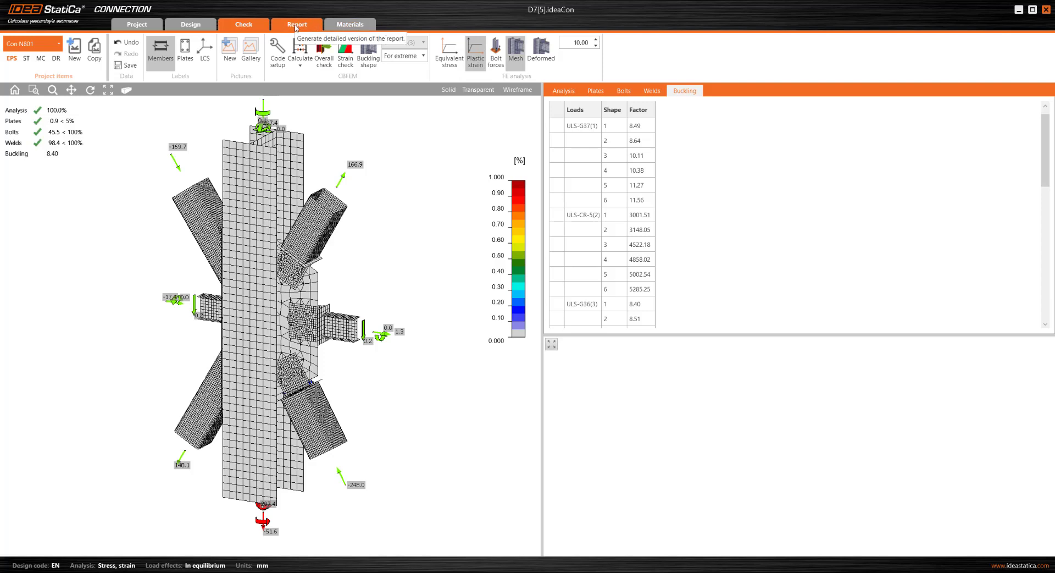
Include X, Y, Z model drawings, result drawings, bill-of-material pictures and formulas in the report
{"action": "left_click", "coordinate": [296, 25]}
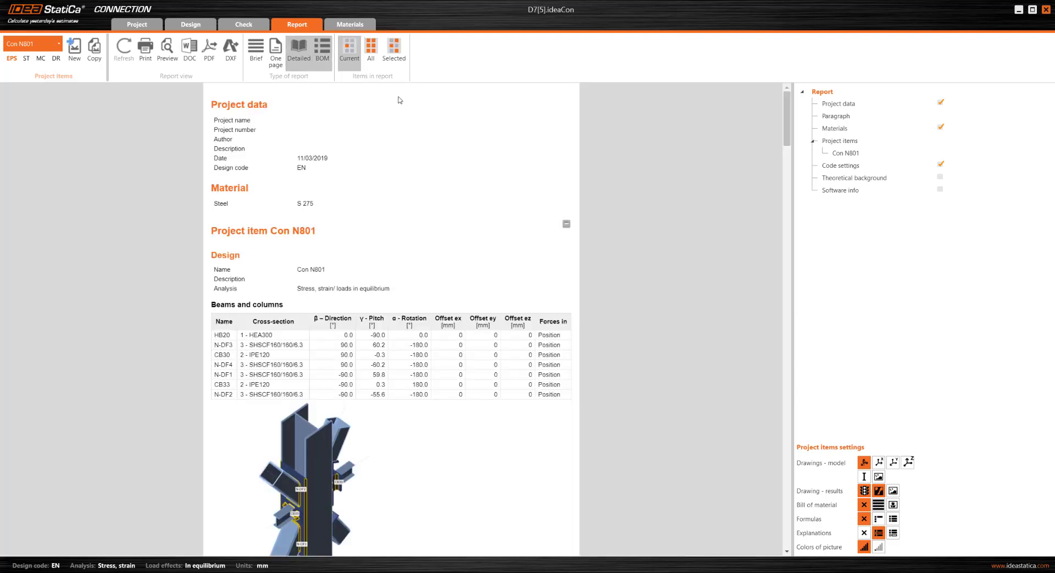
{"action": "left_click", "coordinate": [879, 464]}
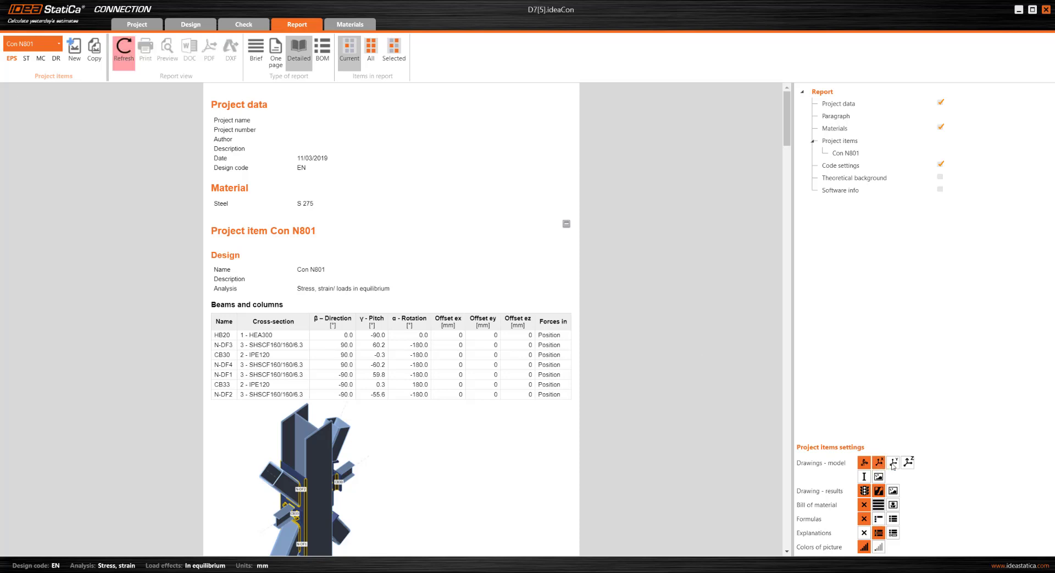
{"action": "left_click", "coordinate": [893, 462]}
{"action": "left_click", "coordinate": [908, 463]}
{"action": "left_click", "coordinate": [893, 491]}
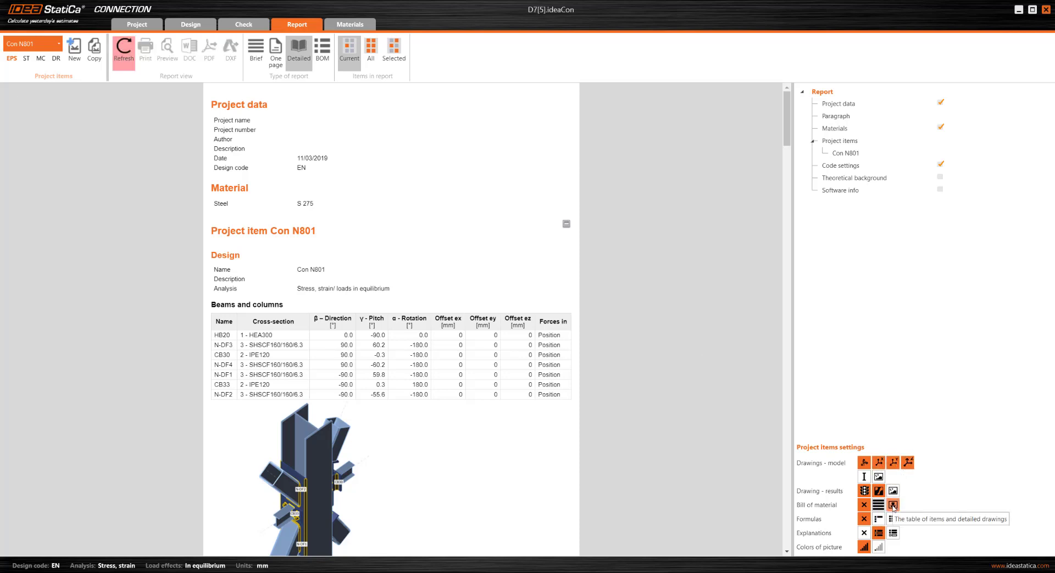
{"action": "left_click", "coordinate": [894, 504]}
{"action": "left_click", "coordinate": [880, 519]}
Regenerate the Con N801 report and scroll through its contents
{"action": "left_click", "coordinate": [127, 55]}
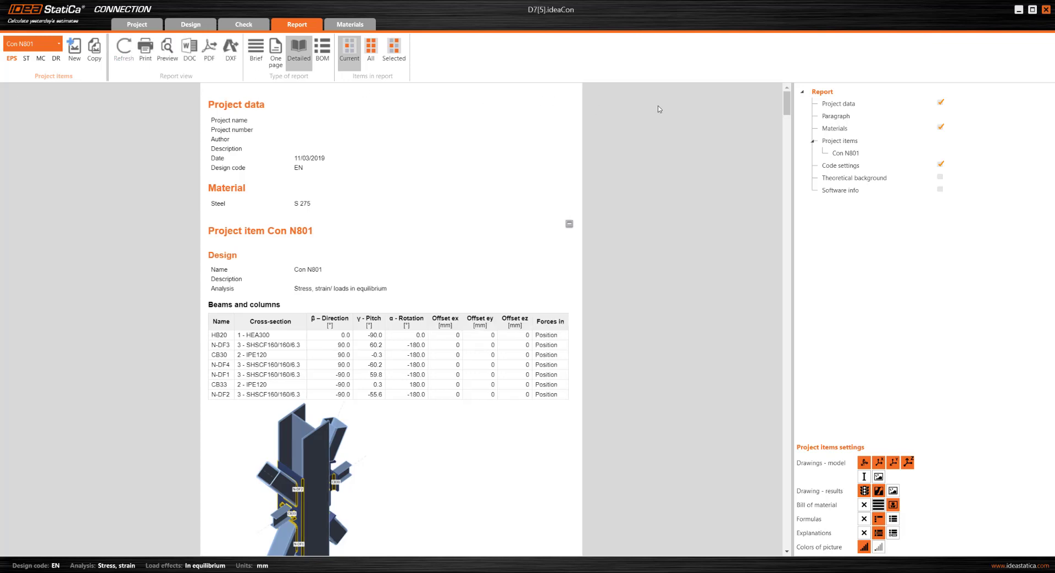
{"action": "mouse_move", "coordinate": [788, 104]}
{"action": "left_mouse_down"}
{"action": "mouse_move", "coordinate": [775, 346]}
{"action": "mouse_move", "coordinate": [792, 468]}
{"action": "mouse_move", "coordinate": [798, 255]}
{"action": "left_mouse_up"}
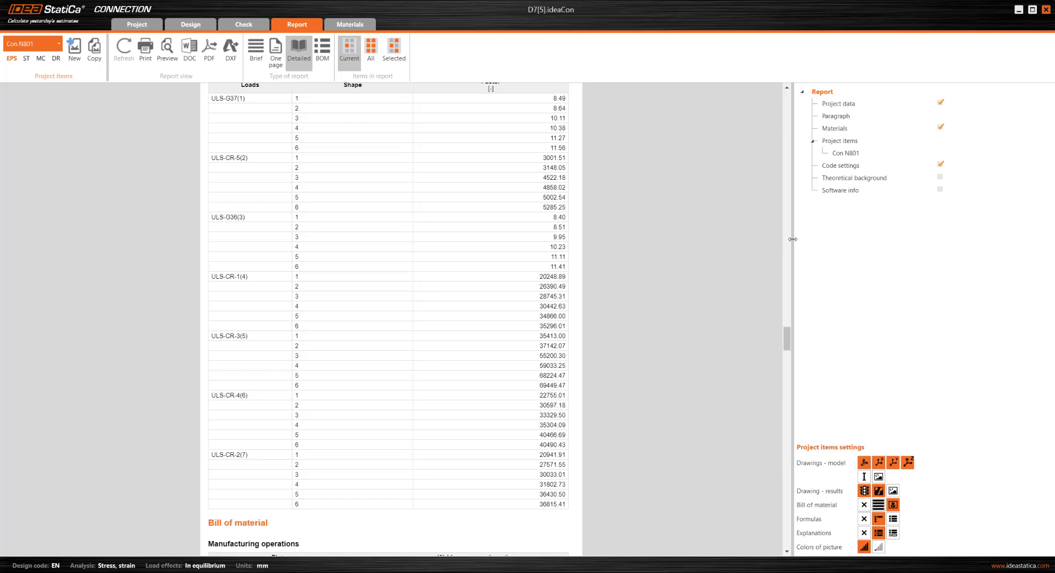
{"action": "left_click_drag", "start_coordinate": [790, 332], "coordinate": [791, 98]}
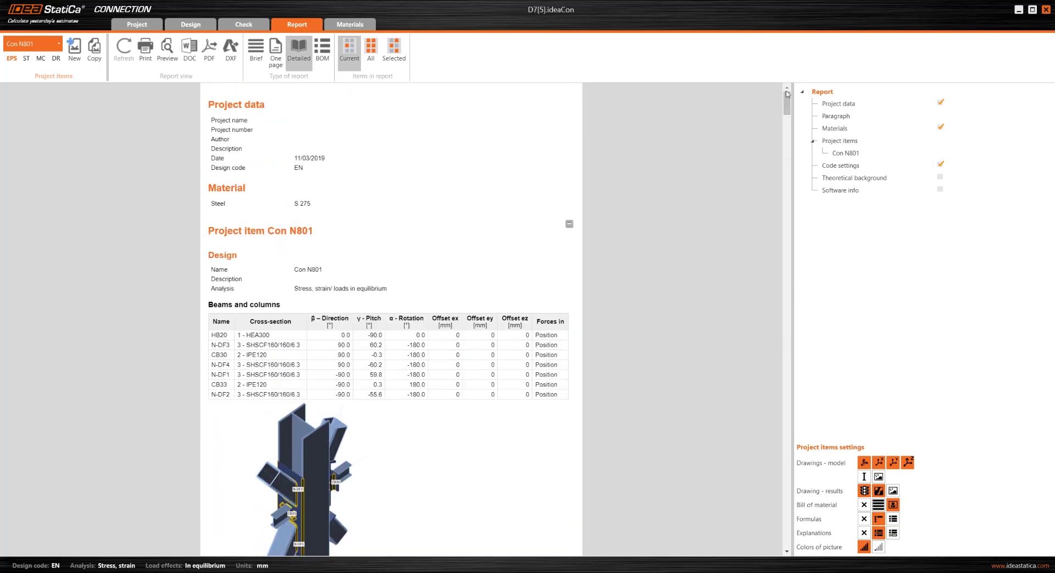
Save the D7 project from the Project tab and close IDEA StatiCa Connection
{"action": "left_click", "coordinate": [250, 27]}
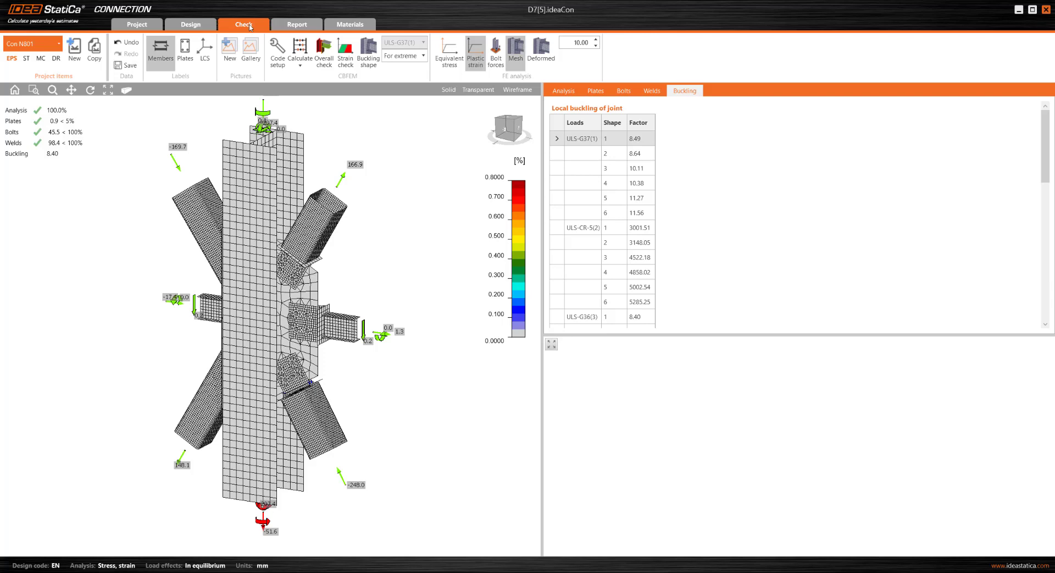
{"action": "left_click", "coordinate": [138, 24]}
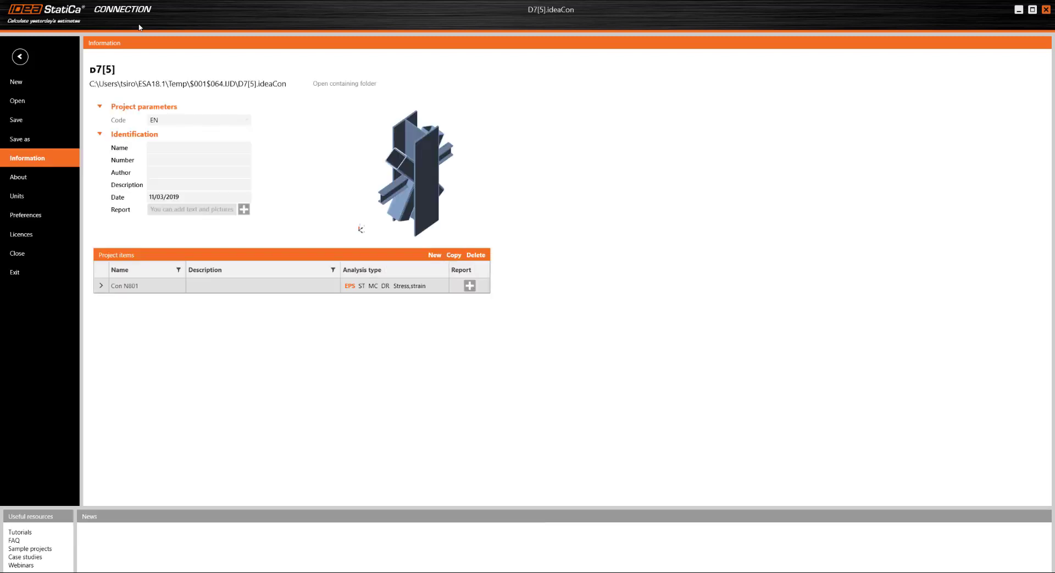
{"action": "left_click", "coordinate": [19, 121]}
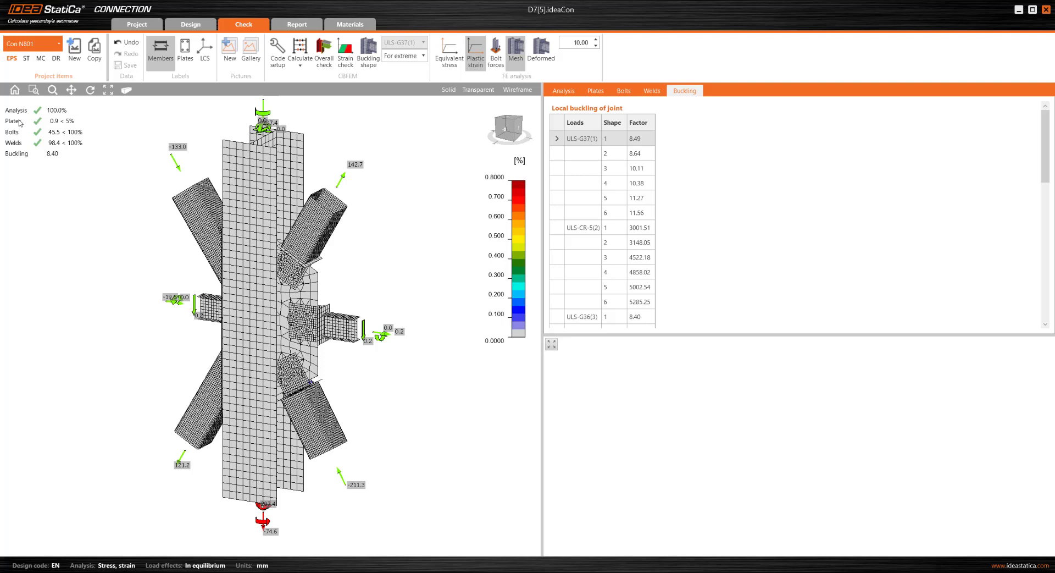
{"action": "left_click", "coordinate": [1046, 10]}
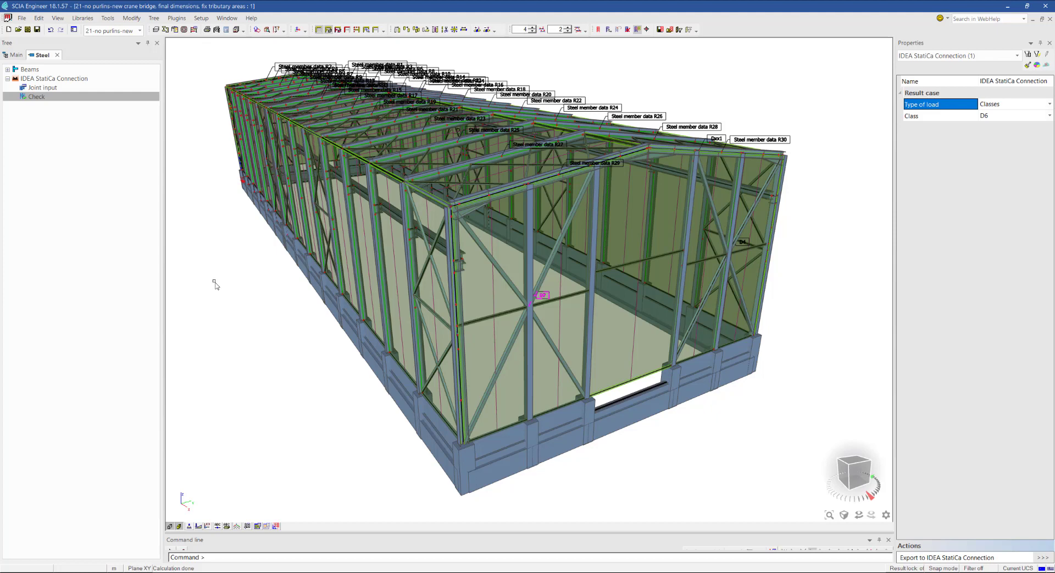
Start the Export to IDEA StatiCa Connection action and select connection D7
{"action": "left_click", "coordinate": [1042, 558]}
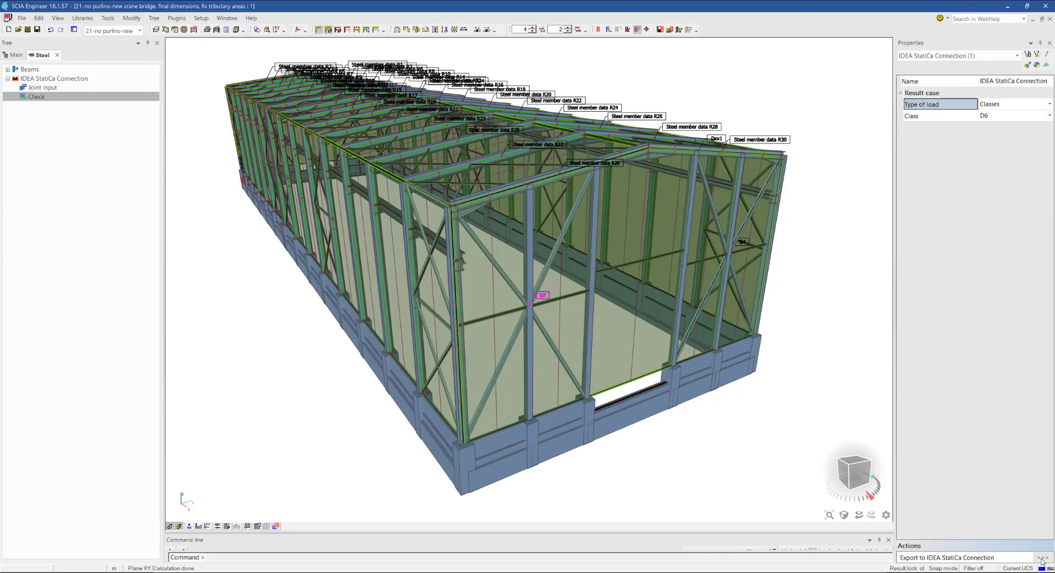
{"action": "left_click", "coordinate": [543, 296]}
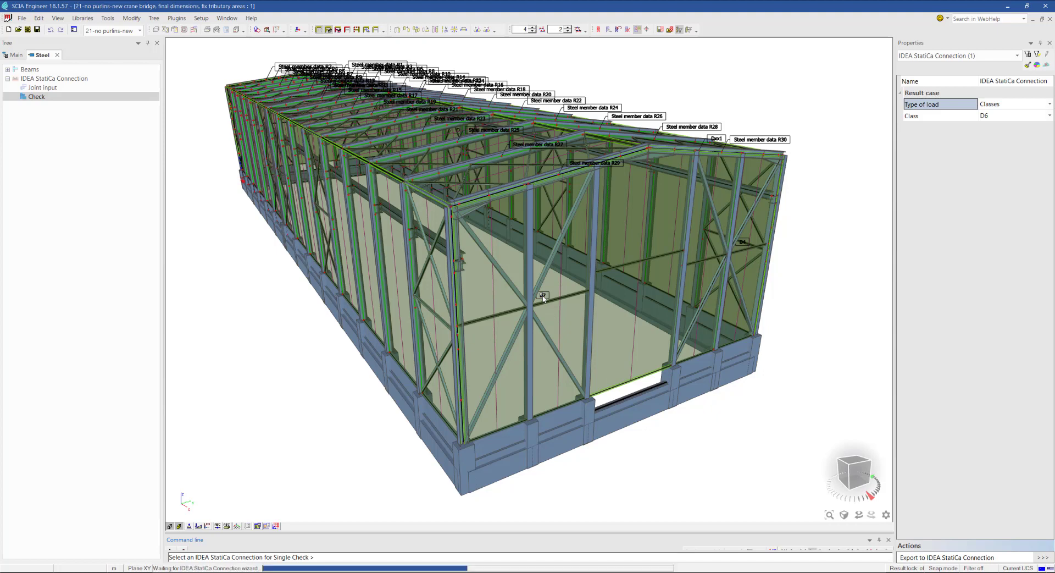